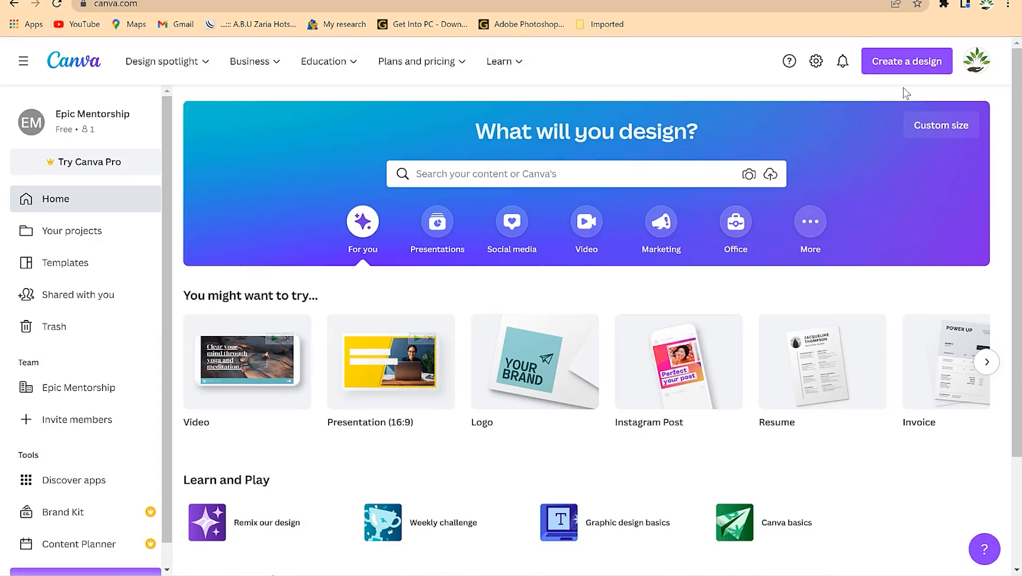
click(914, 63)
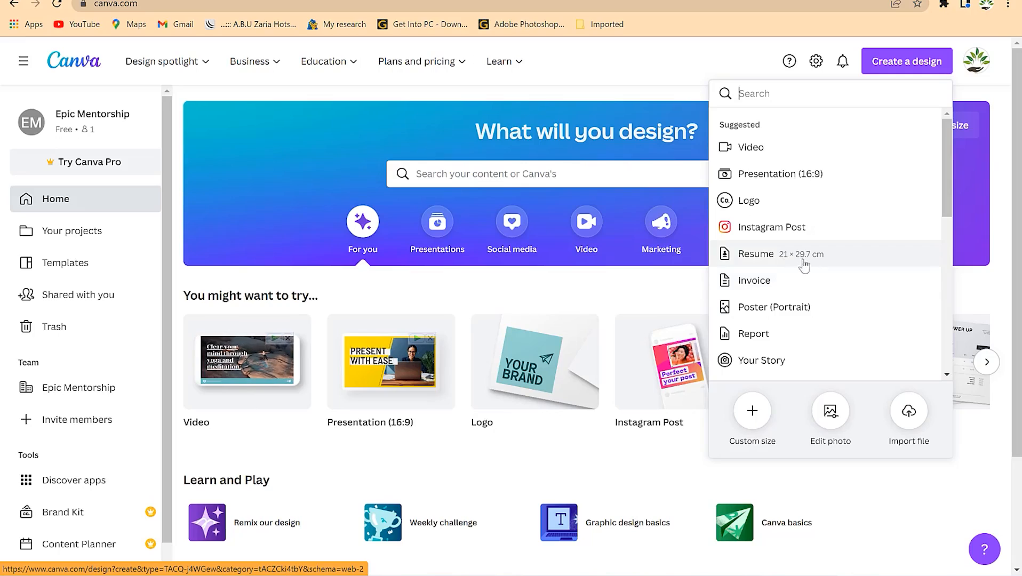
click(987, 96)
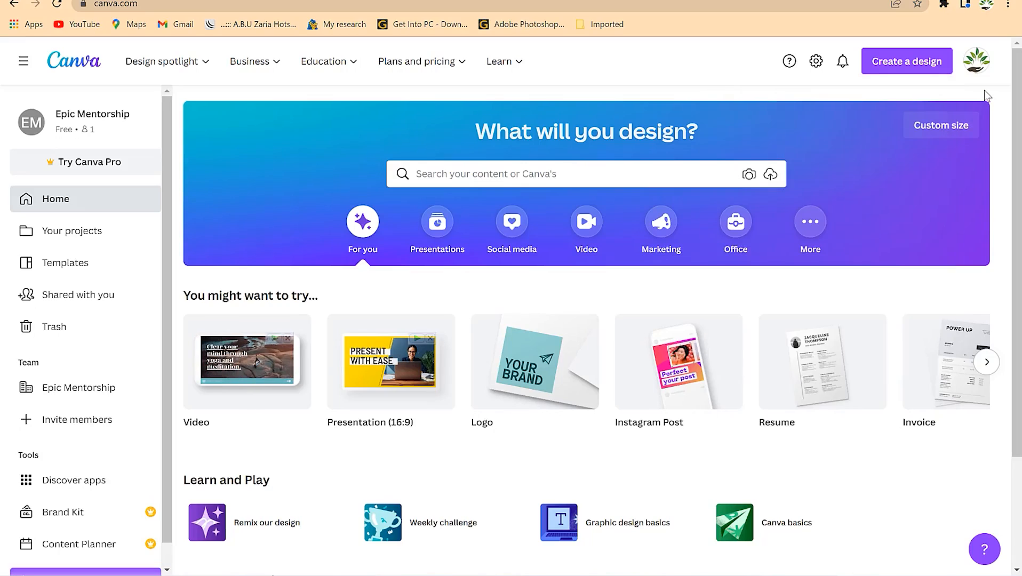
click(939, 136)
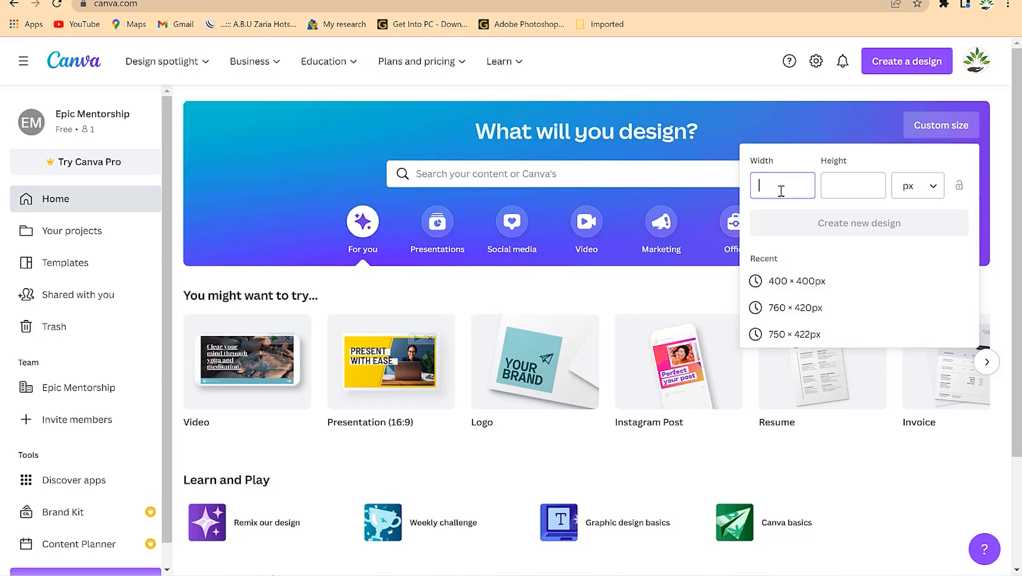
click(917, 192)
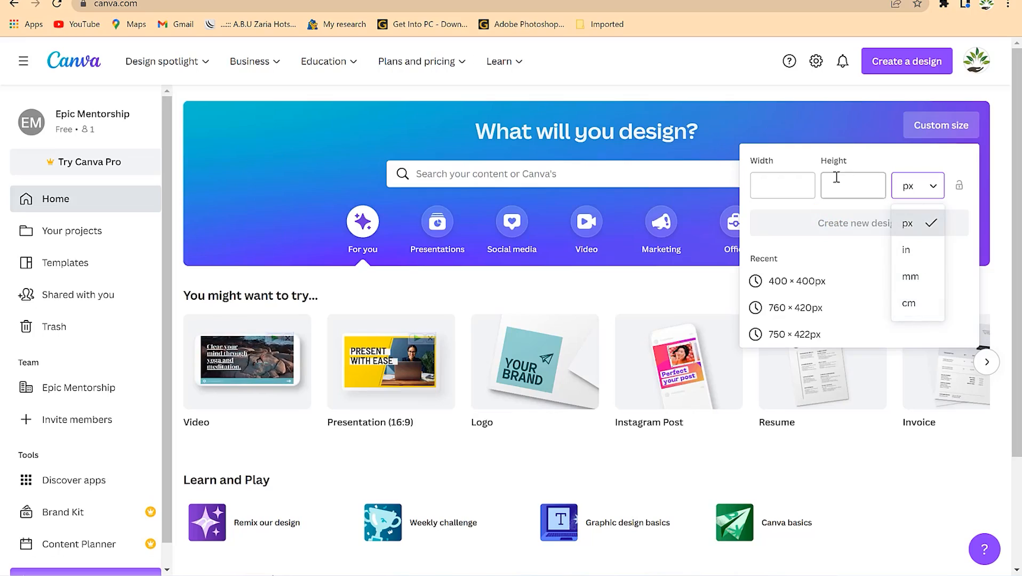
click(782, 109)
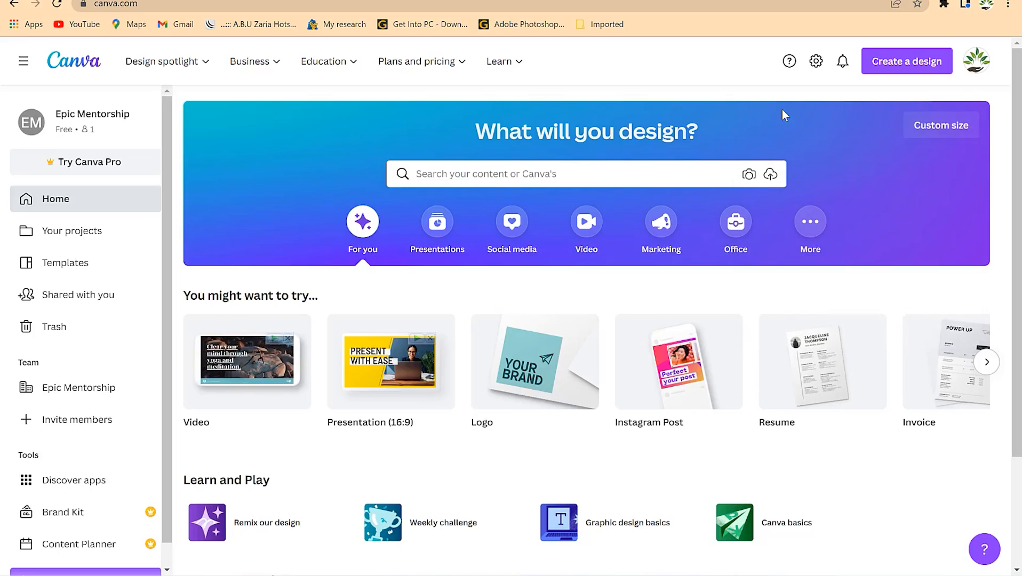
- Search the template library for "invoices"
click(636, 176)
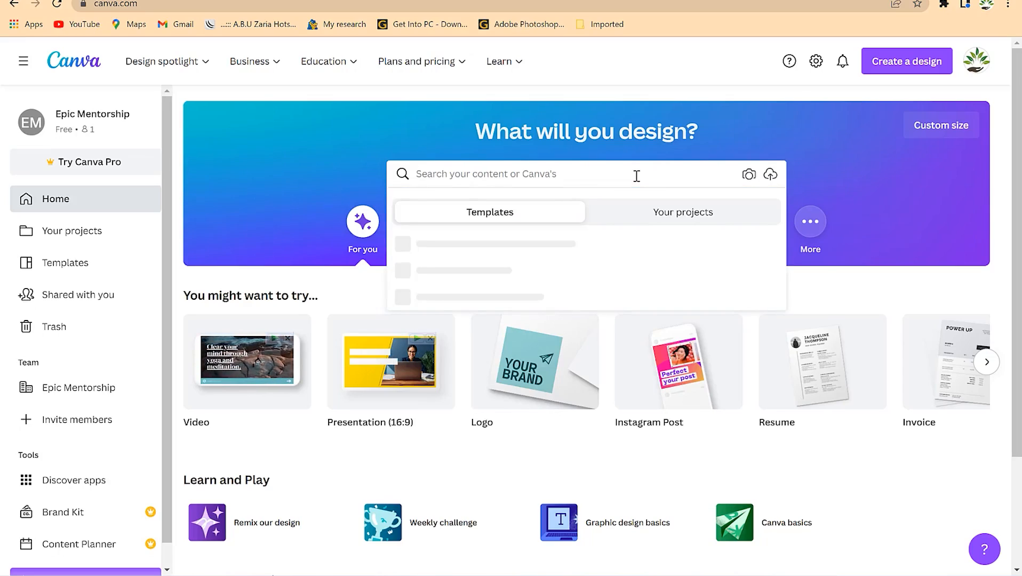
text(video)
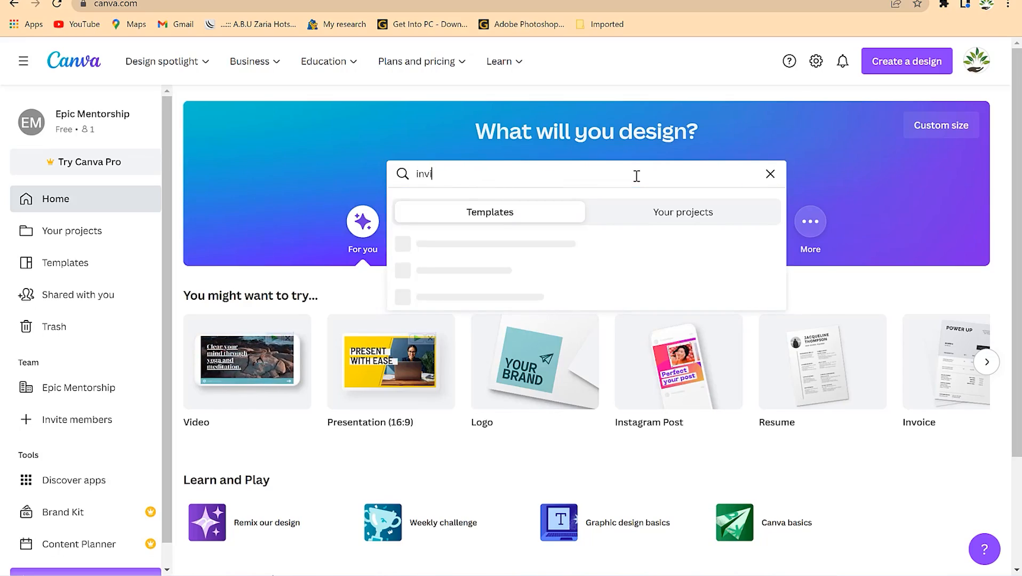
key(Return)
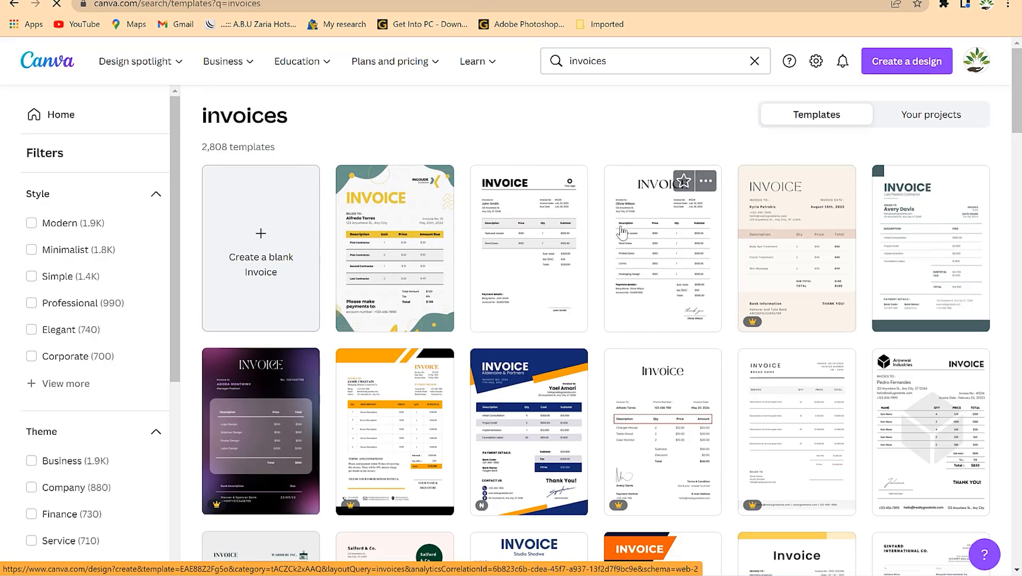
- Browse the invoice templates and open the "White Minimalist Business Invoice" template for editing
scroll(621, 233, down, 3)
scroll(622, 233, down, 2)
scroll(595, 293, down, 4)
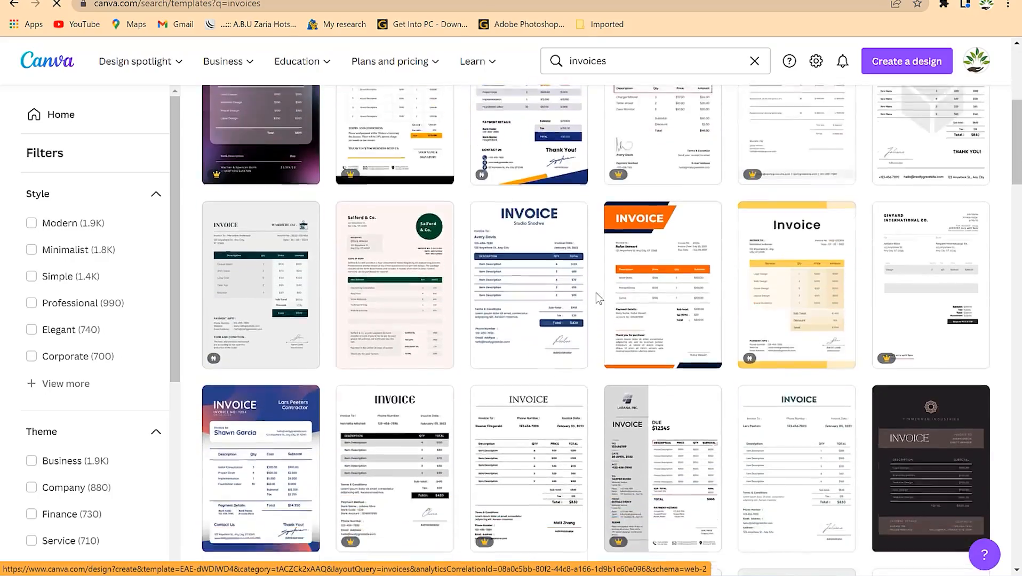
scroll(542, 298, down, 6)
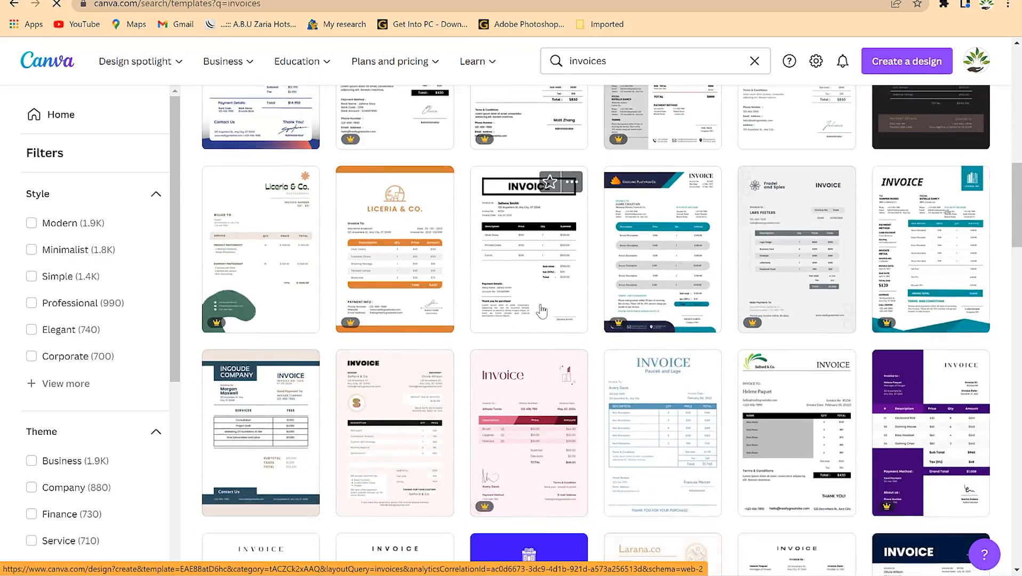
scroll(541, 309, down, 3)
scroll(542, 309, down, 4)
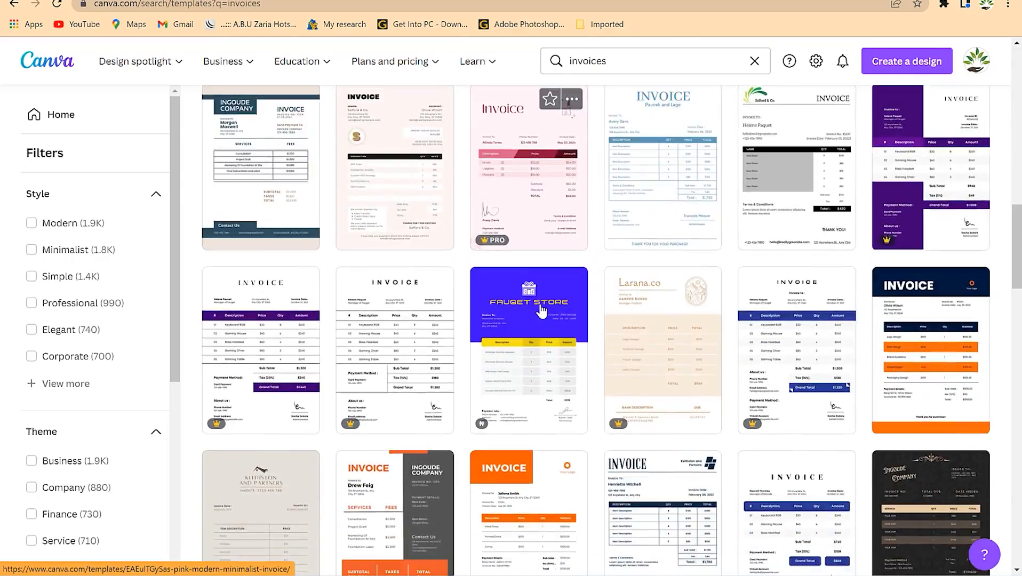
scroll(541, 308, down, 8)
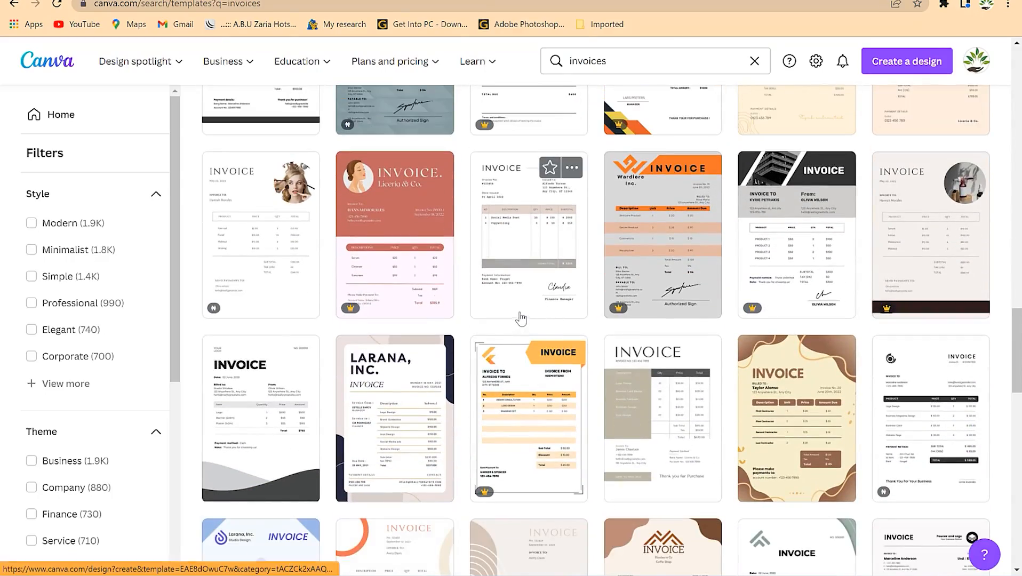
scroll(529, 264, down, 1)
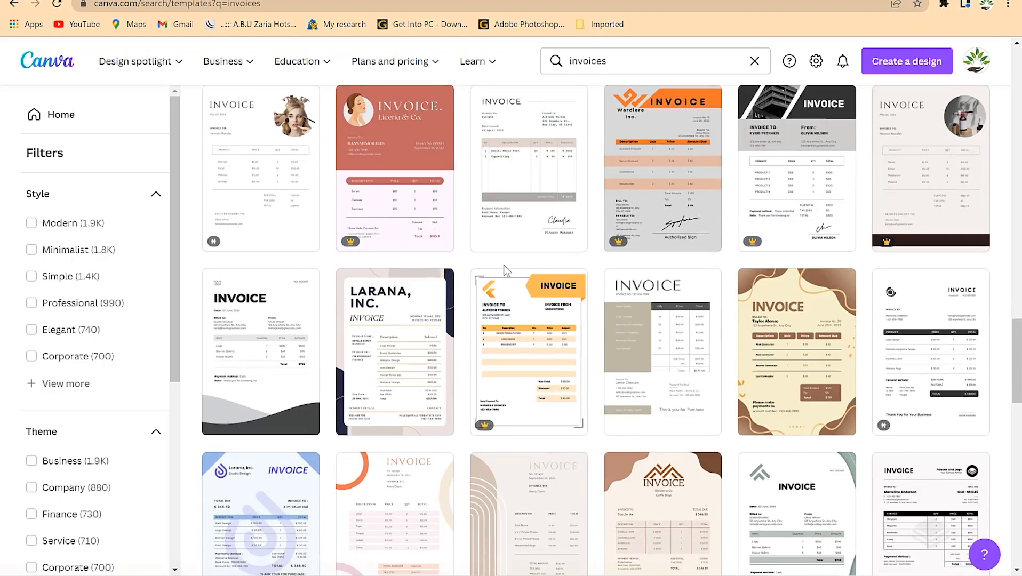
scroll(504, 265, down, 2)
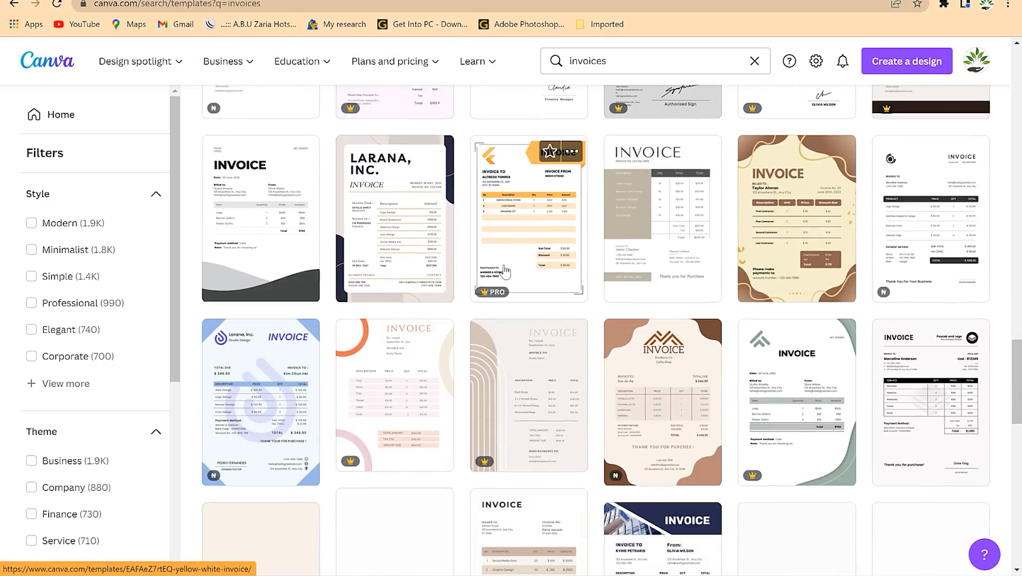
scroll(504, 272, up, 4)
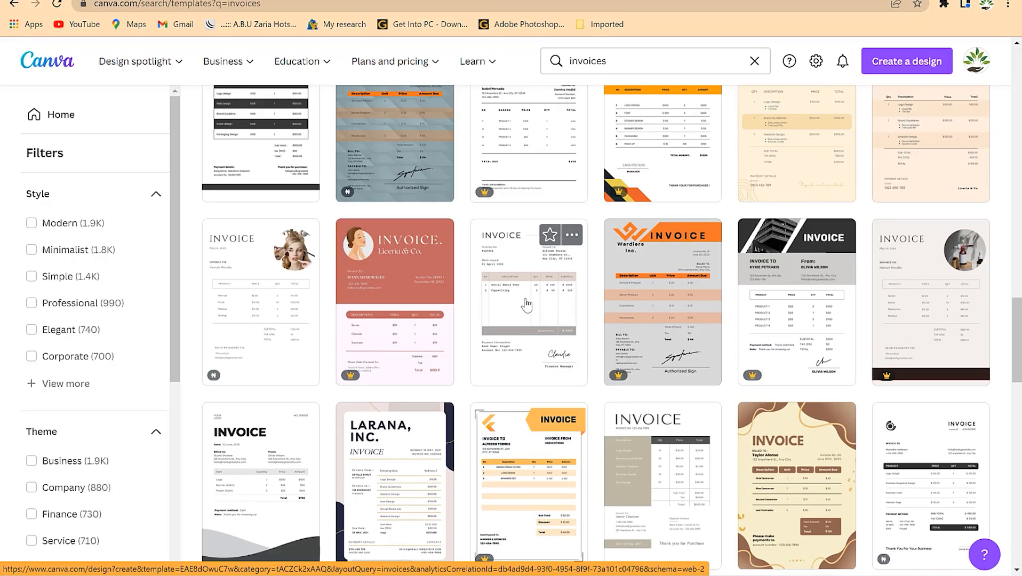
click(525, 302)
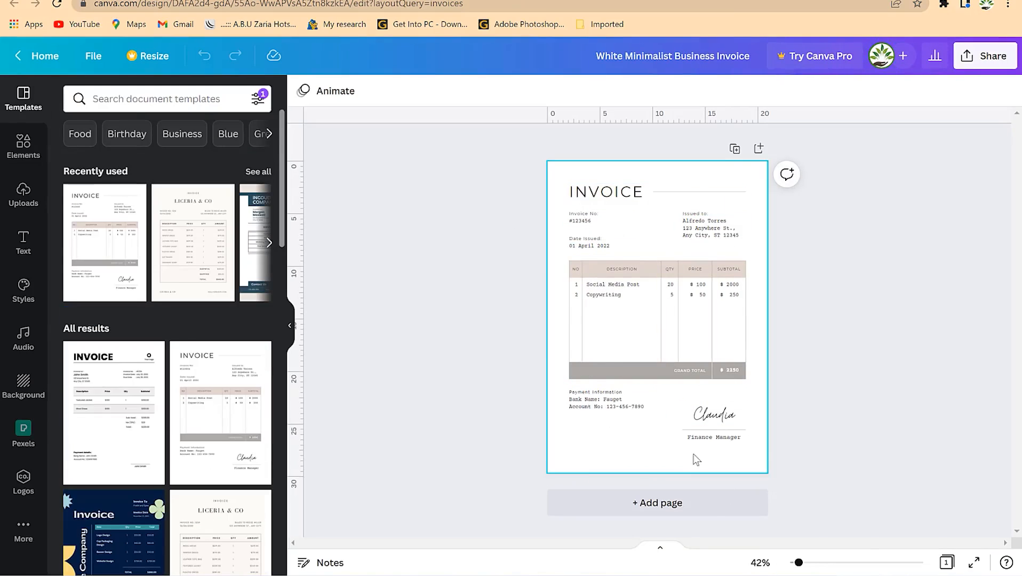
- Examine the invoice template's editable text, including the invoice number, recipient block, item table, grand total and payment information
click(595, 464)
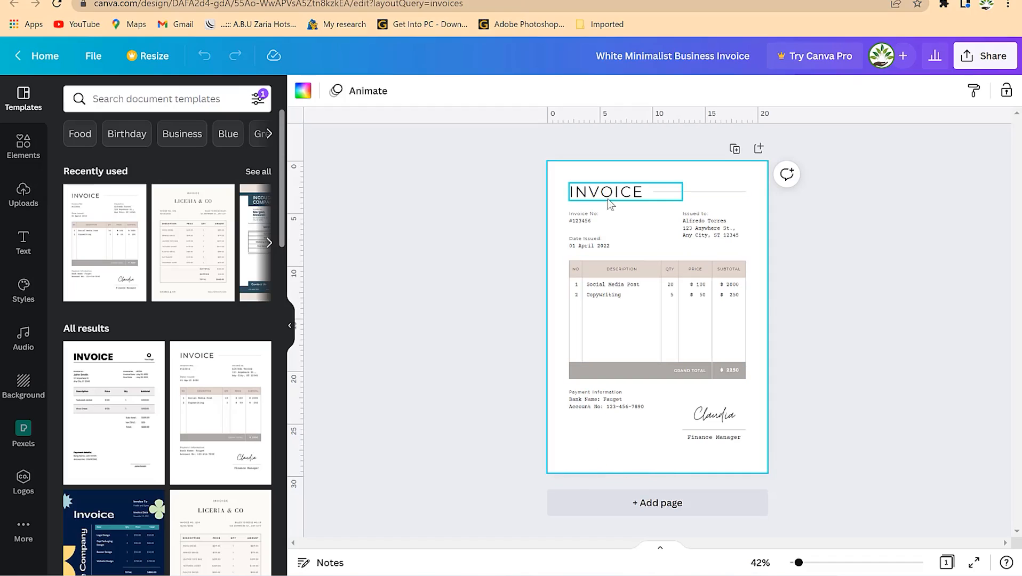
drag(798, 565, 809, 564)
scroll(814, 349, up, 3)
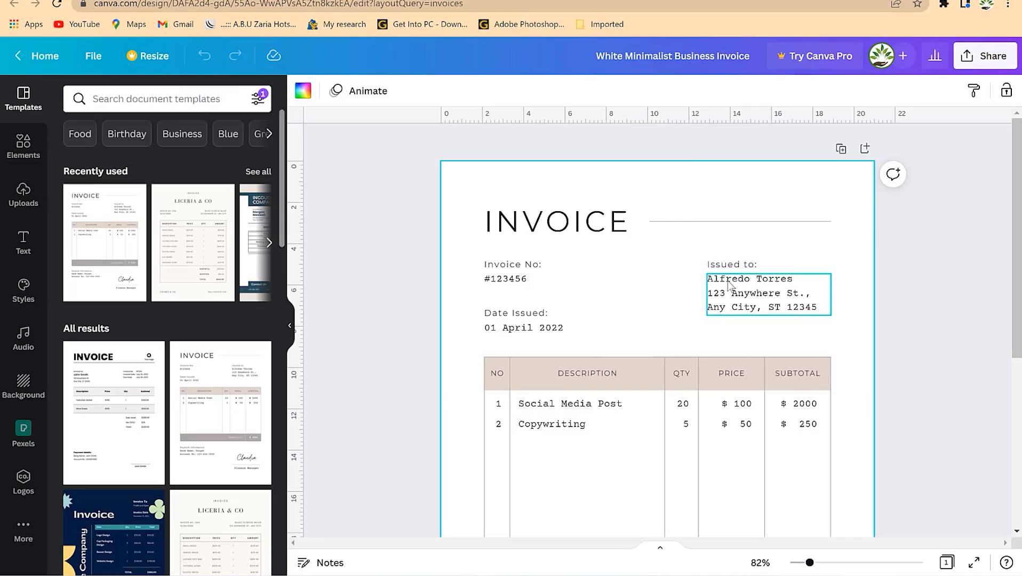
double_click(762, 288)
click(780, 278)
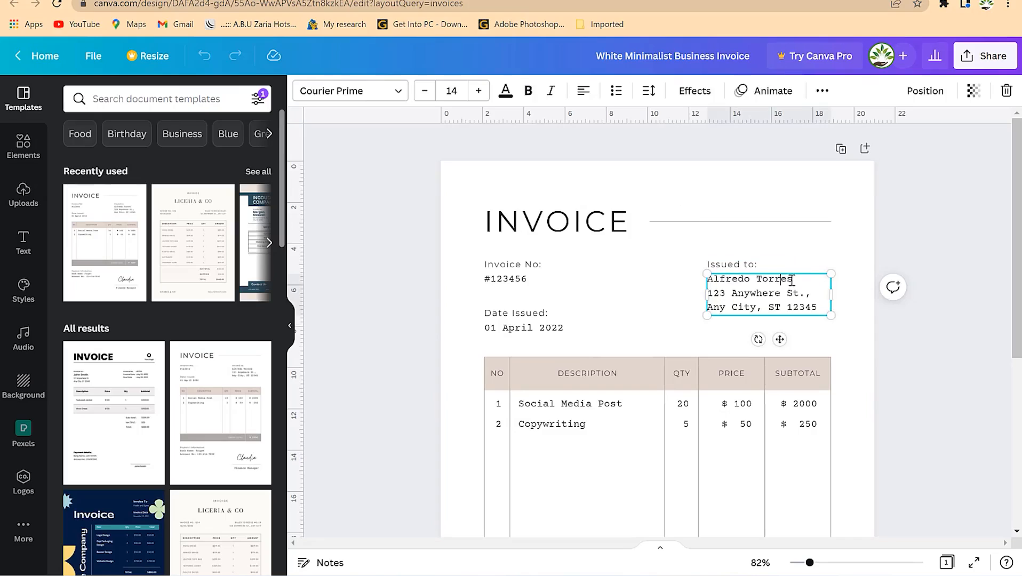
click(667, 275)
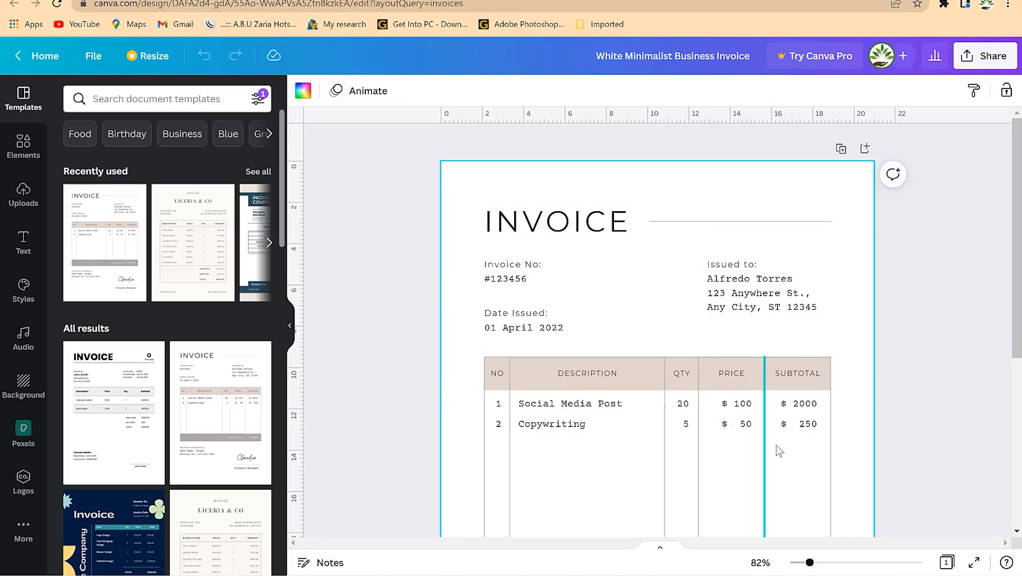
scroll(755, 440, down, 2)
scroll(755, 440, down, 4)
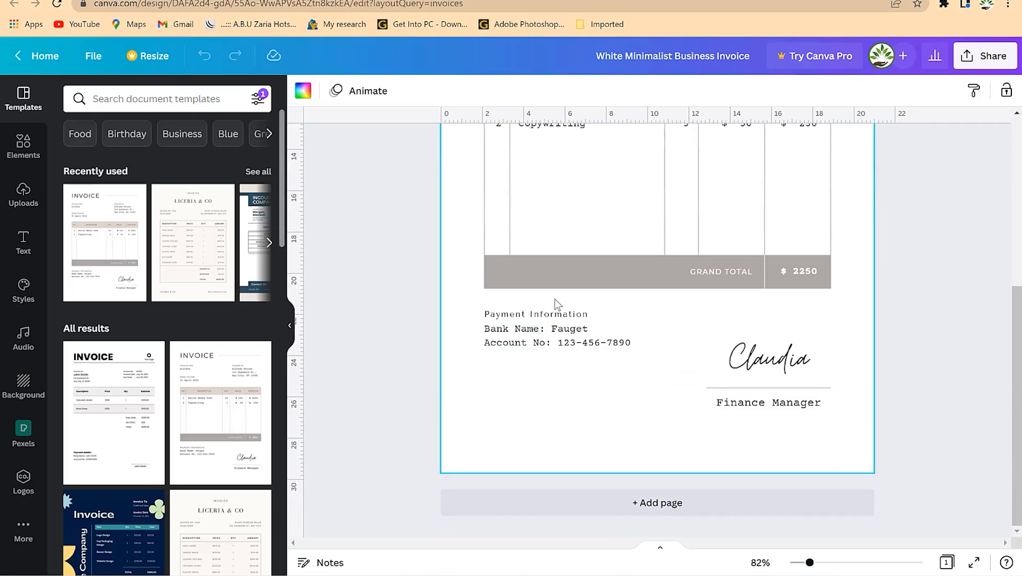
scroll(661, 288, up, 6)
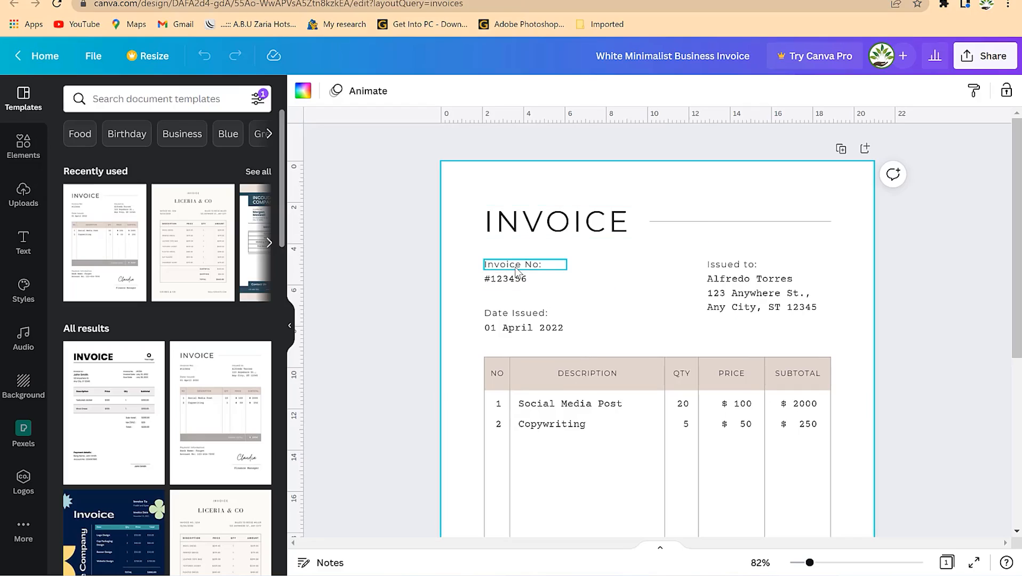
click(511, 283)
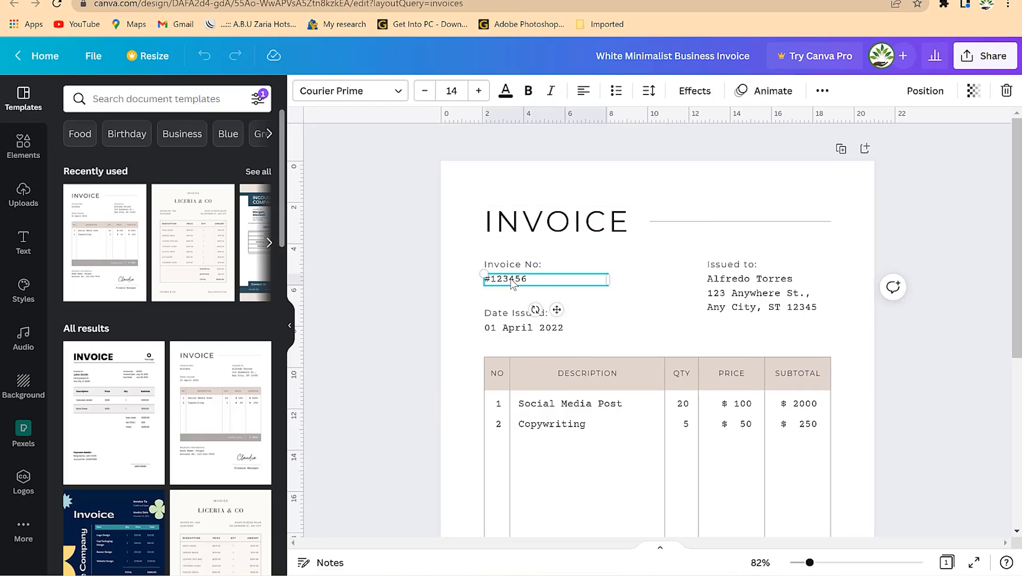
click(538, 277)
click(538, 277)
click(591, 341)
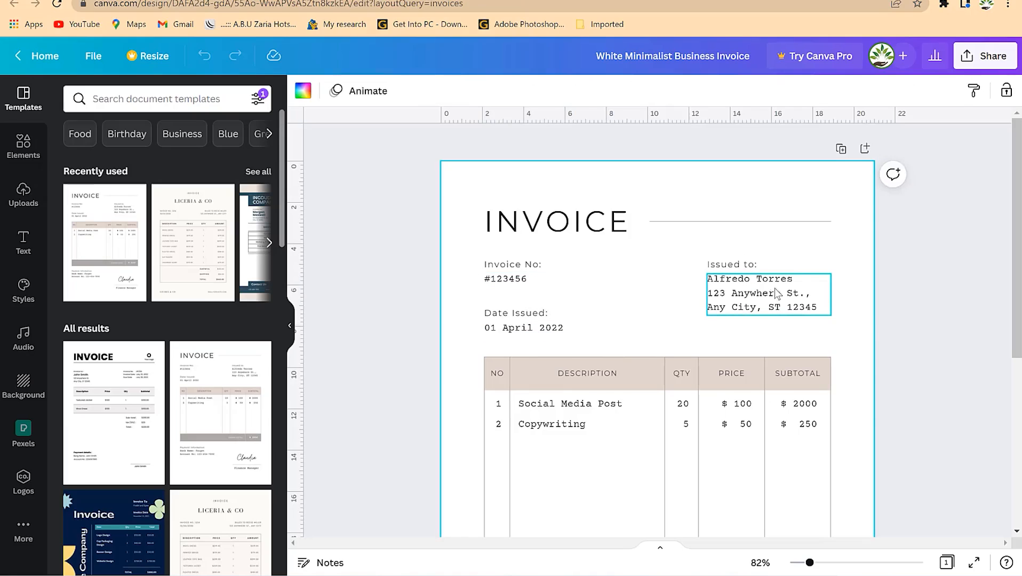
- Replace the recipient's name in the "Issued to" block with the customer's full name, keeping the address lines
click(799, 279)
click(799, 278)
click(799, 278)
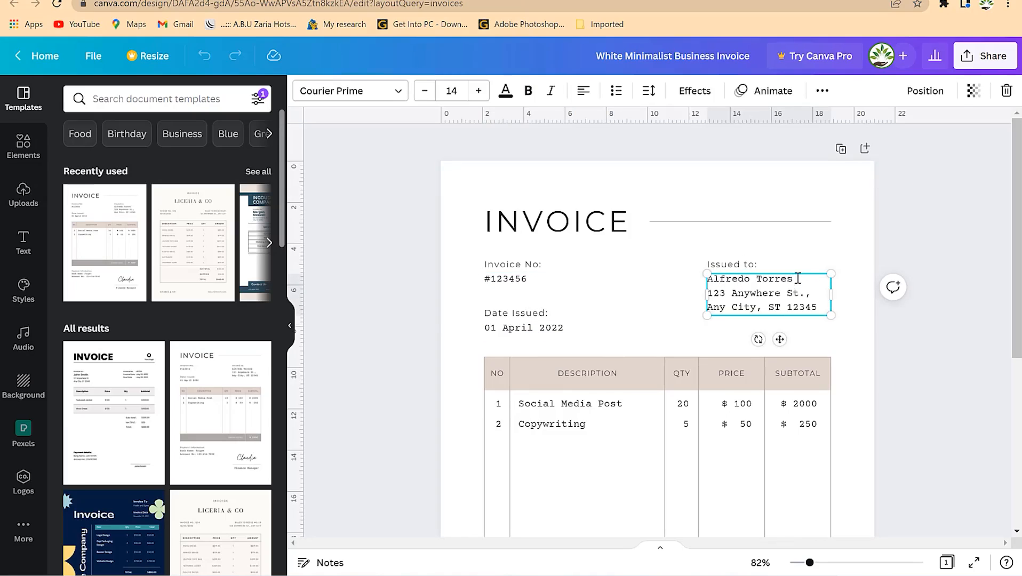
key(BackSpace)
key(BackSpace)
key(BackSpace)
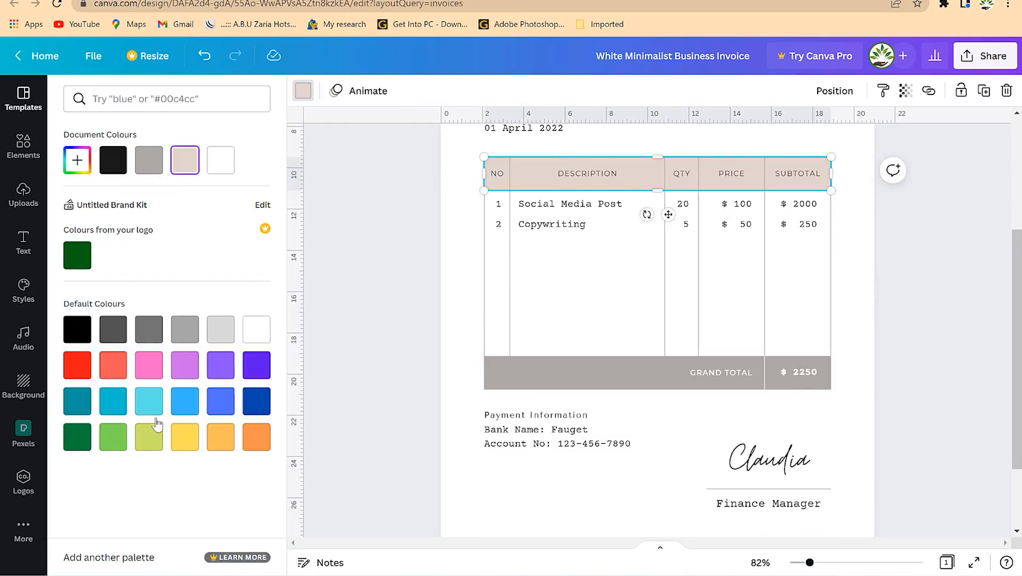
- Recolour the item table's header row and the grand total bar with the light orange default colour
click(213, 440)
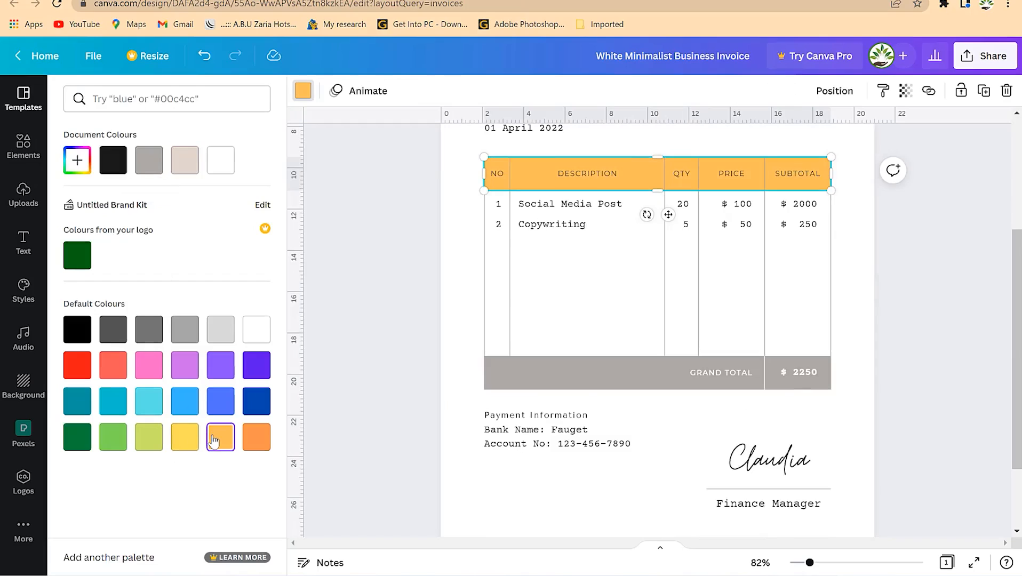
click(571, 379)
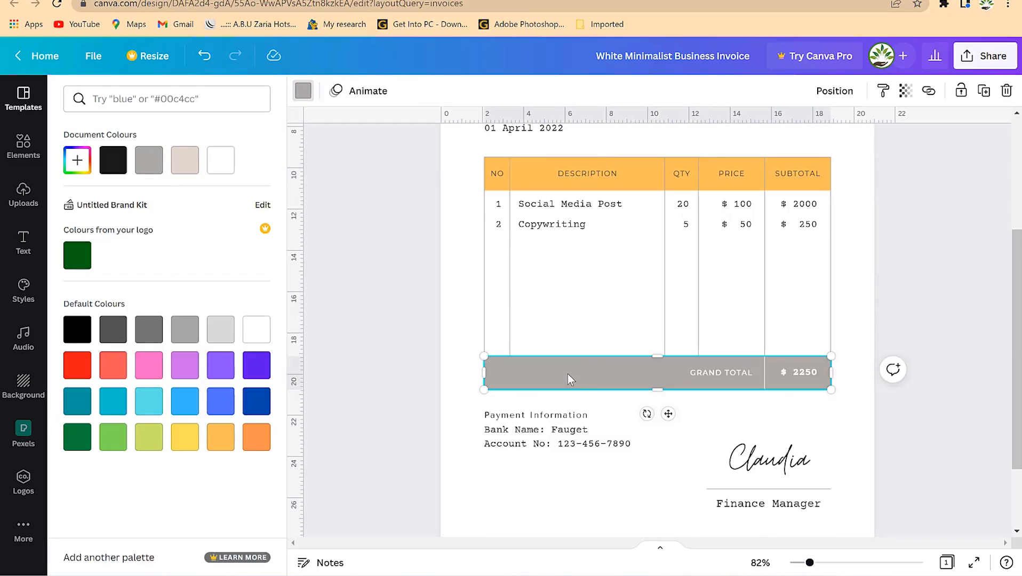
click(220, 437)
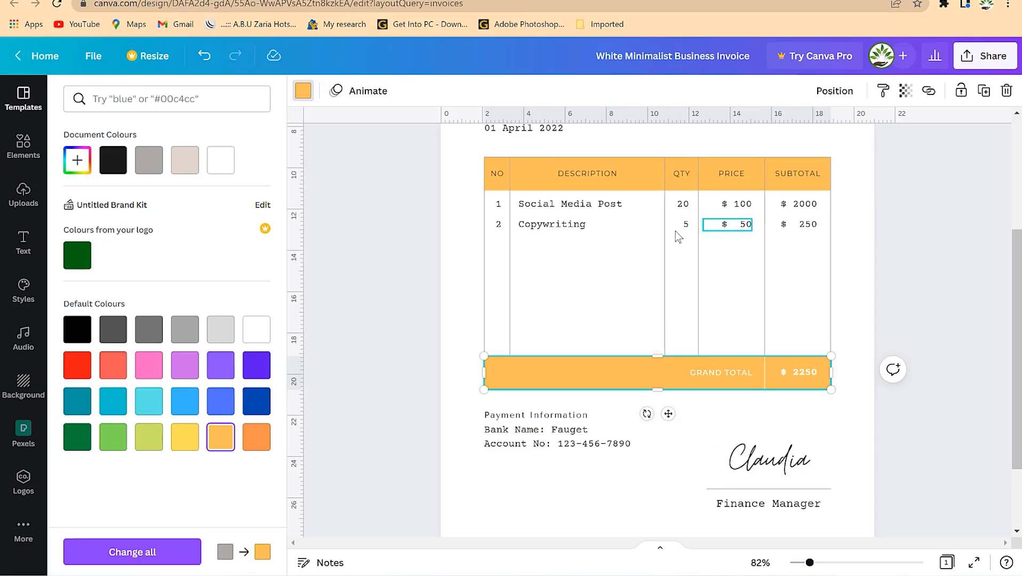
- Duplicate the row number 2, place the copy directly below it in the NO column and change it to 3
click(498, 208)
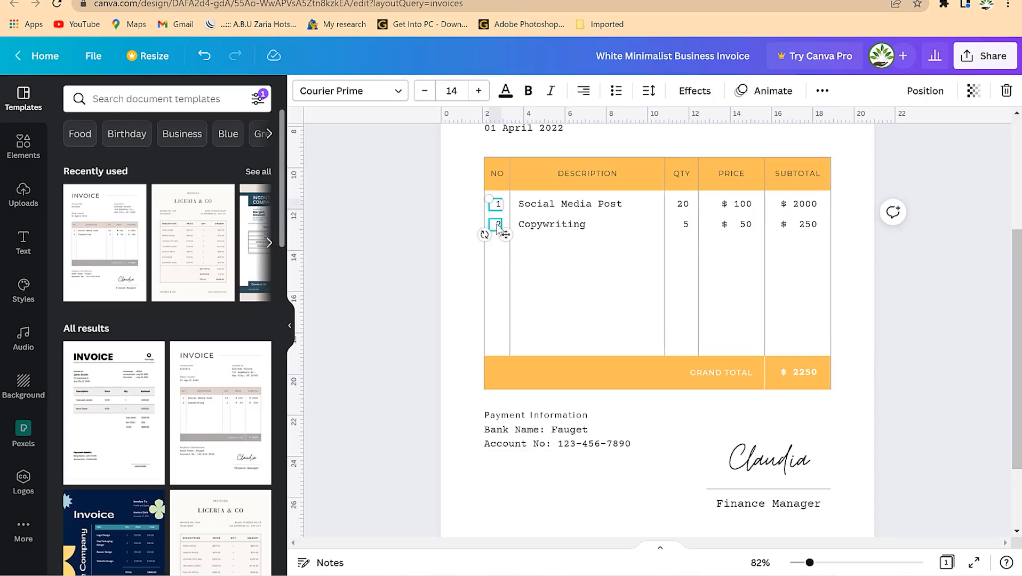
click(498, 225)
click(581, 261)
click(496, 232)
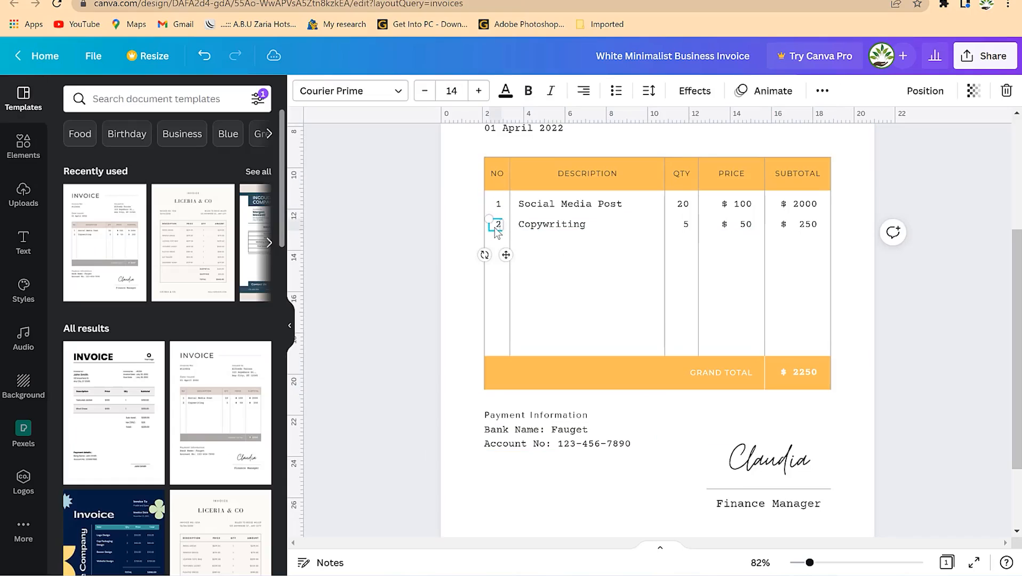
drag(809, 563, 816, 562)
scroll(533, 314, up, 3)
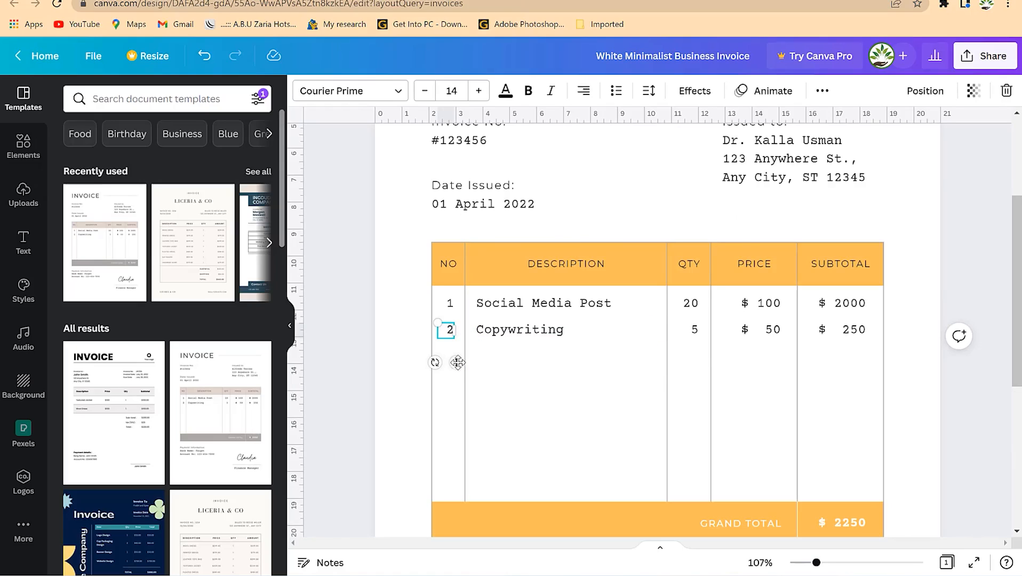
drag(454, 361, 458, 391)
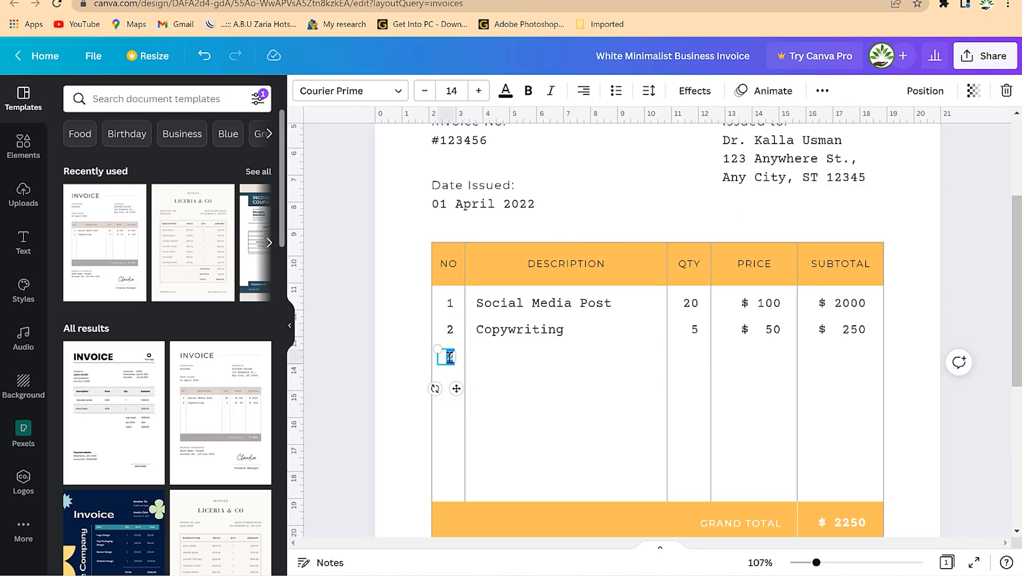
click(490, 347)
- Duplicate the "Copywriting" description, align the copy with row 3 in the DESCRIPTION column and change it to "Television"
click(501, 330)
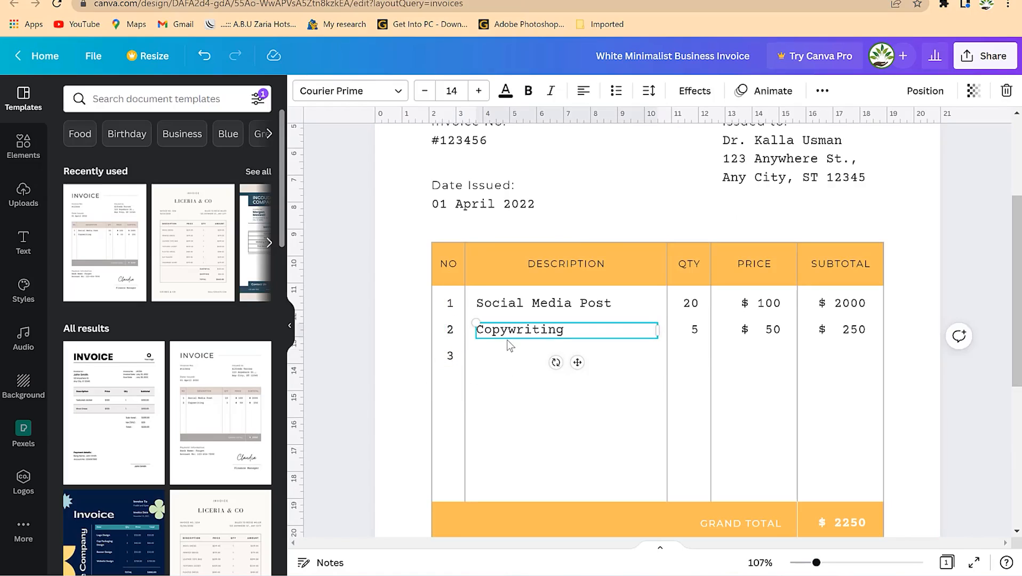
key(ctrl+d)
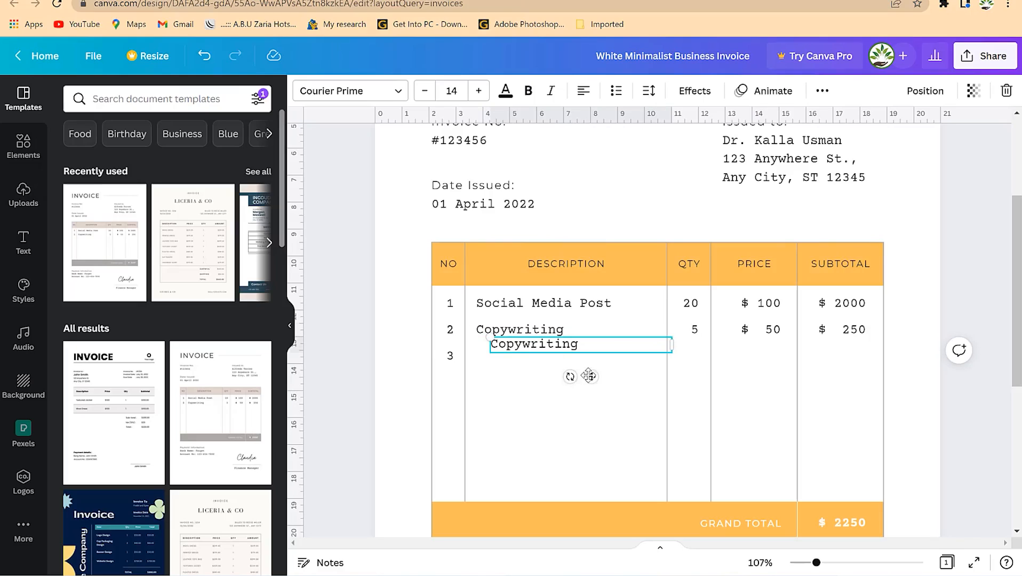
drag(592, 378, 573, 394)
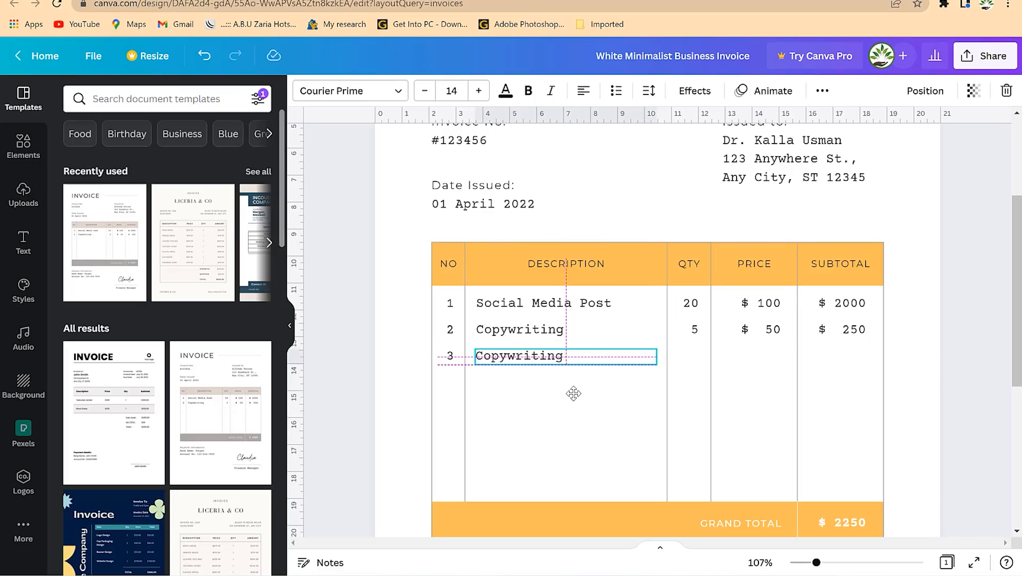
drag(573, 393, 574, 393)
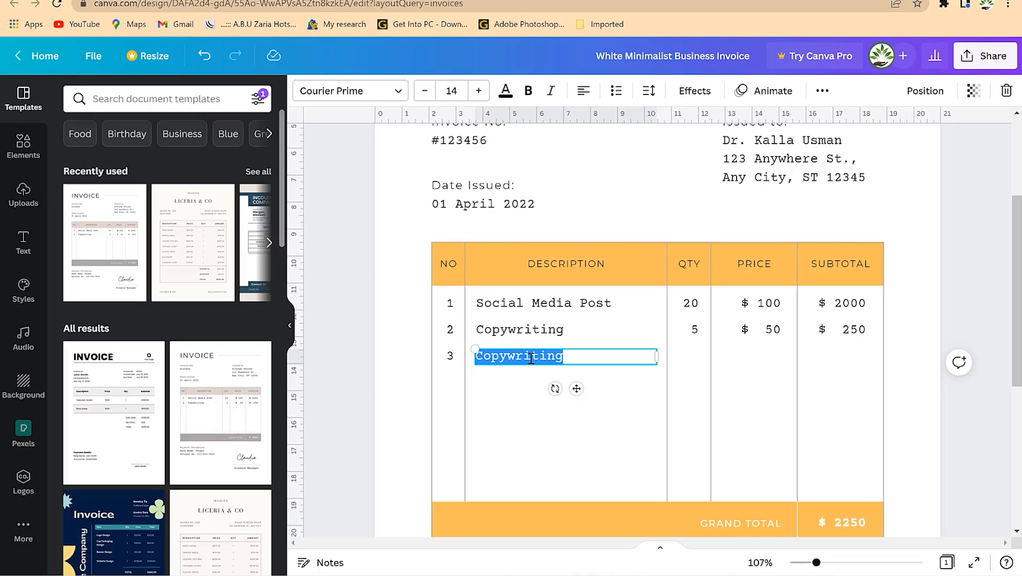
text(Television)
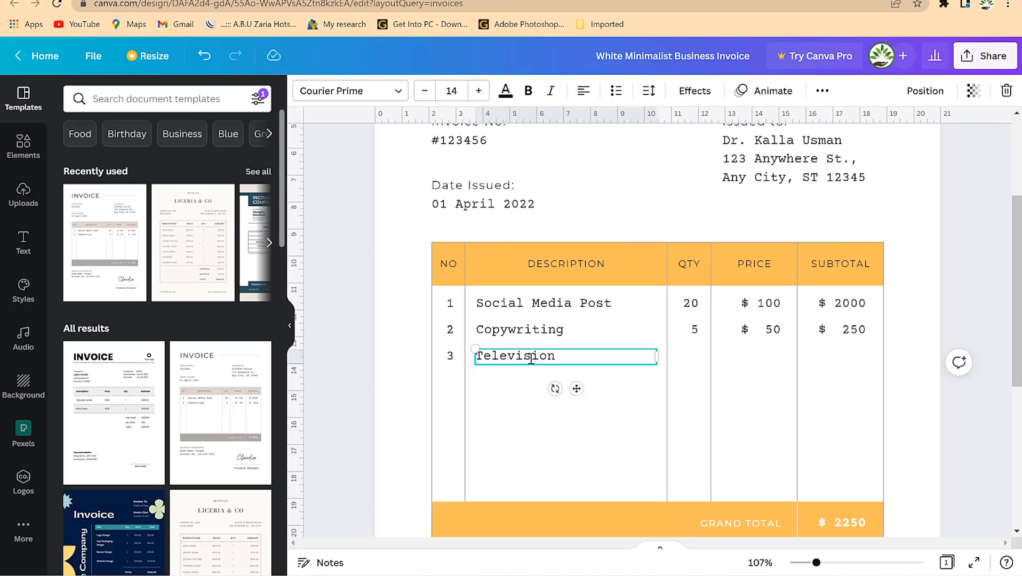
- Duplicate the Copywriting quantity, place the copy in row 3 of the QTY column and change it to 3
click(684, 358)
click(692, 330)
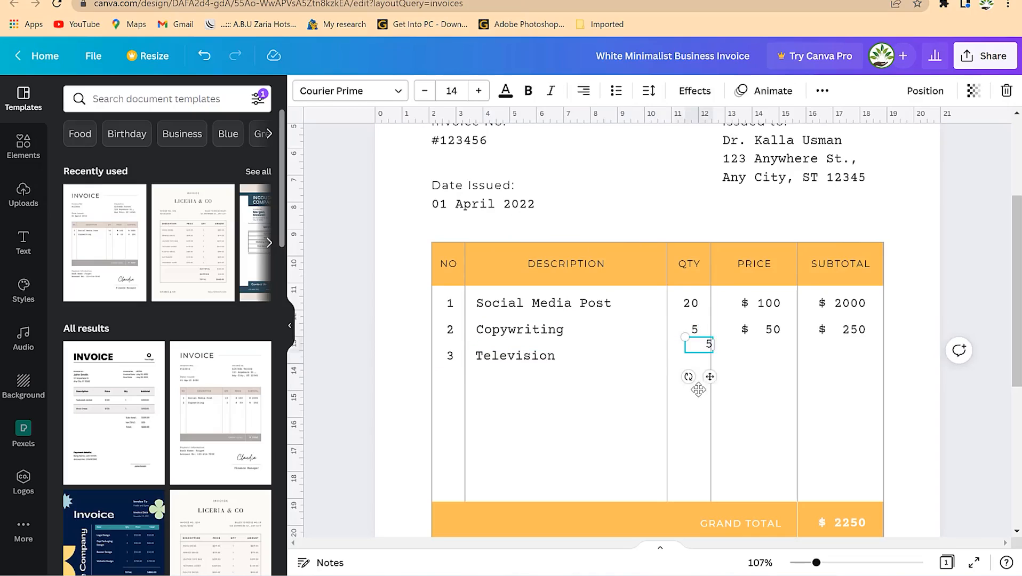
drag(696, 362, 695, 388)
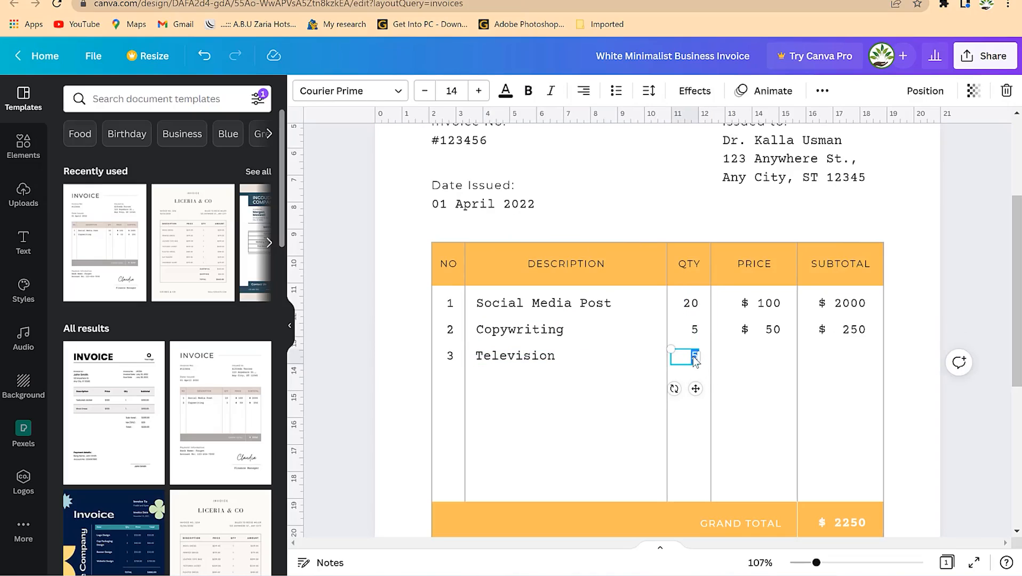
text(3)
click(766, 383)
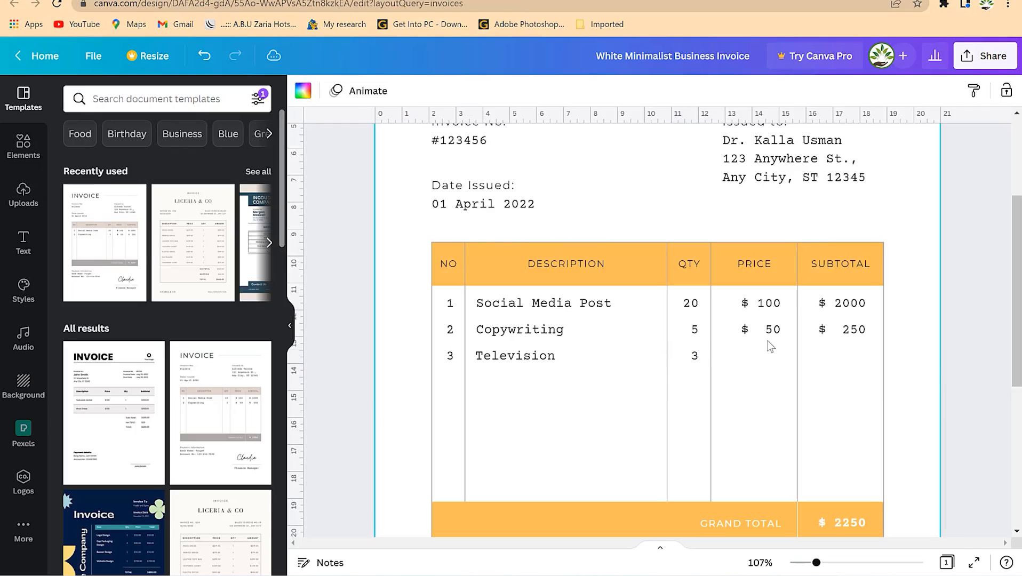
- Duplicate the Copywriting price, place the copy in the Television row and change it to $ 250
click(768, 336)
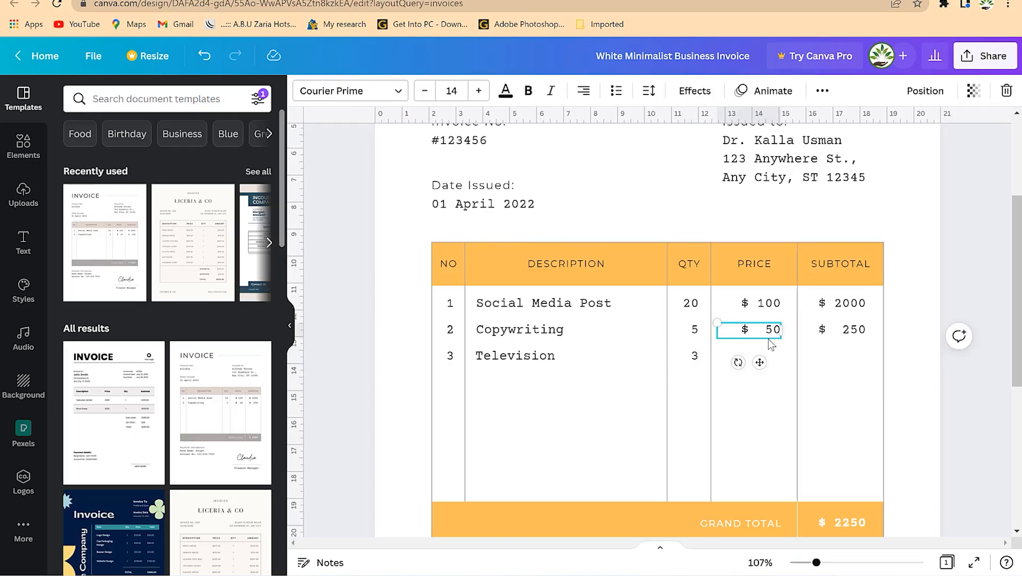
key(ctrl+d)
drag(773, 378, 759, 393)
double_click(769, 360)
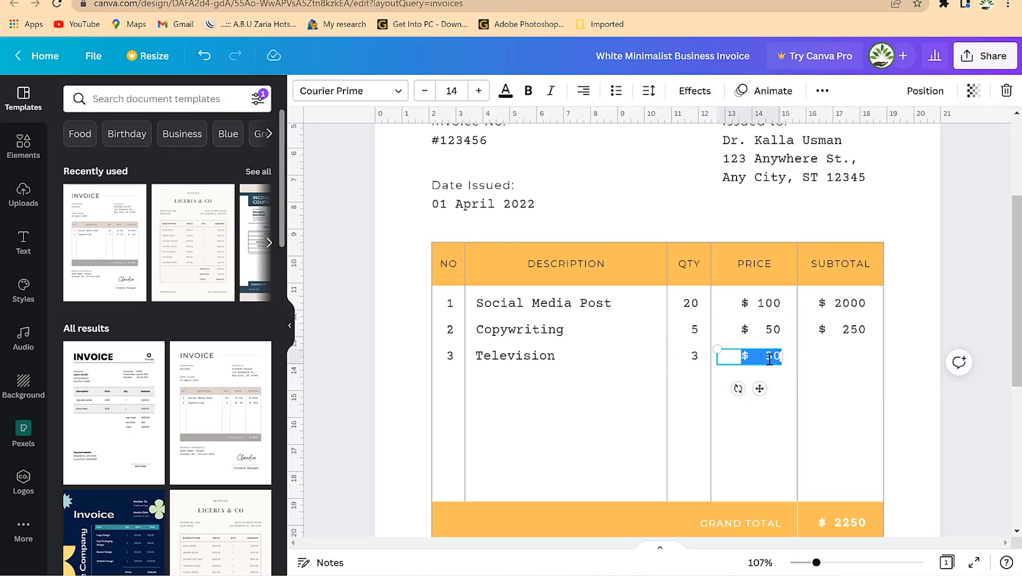
click(768, 359)
text(2)
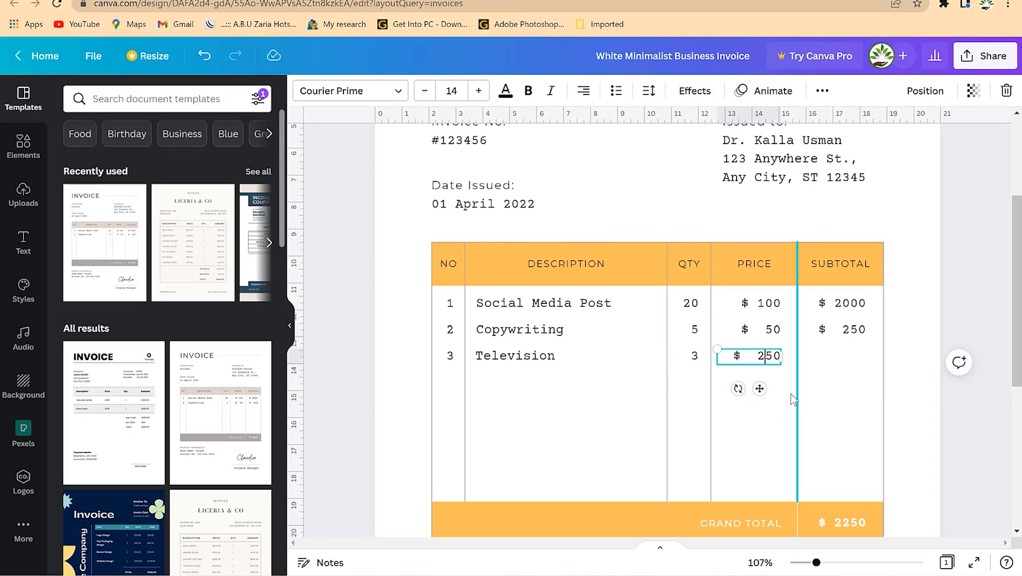
- Duplicate the Copywriting subtotal, place the copy in the Television row and change it to $ 750
click(826, 344)
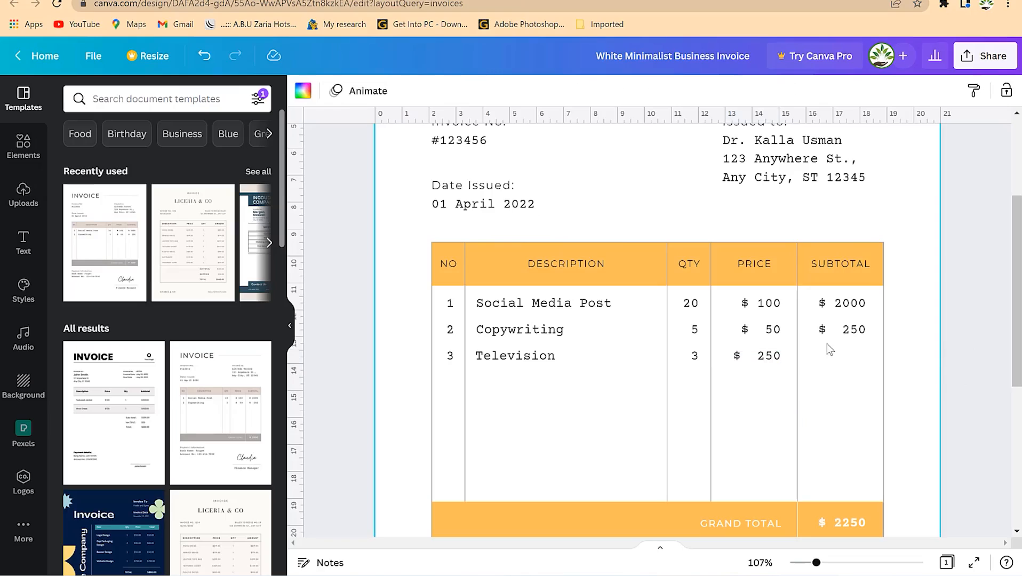
click(779, 364)
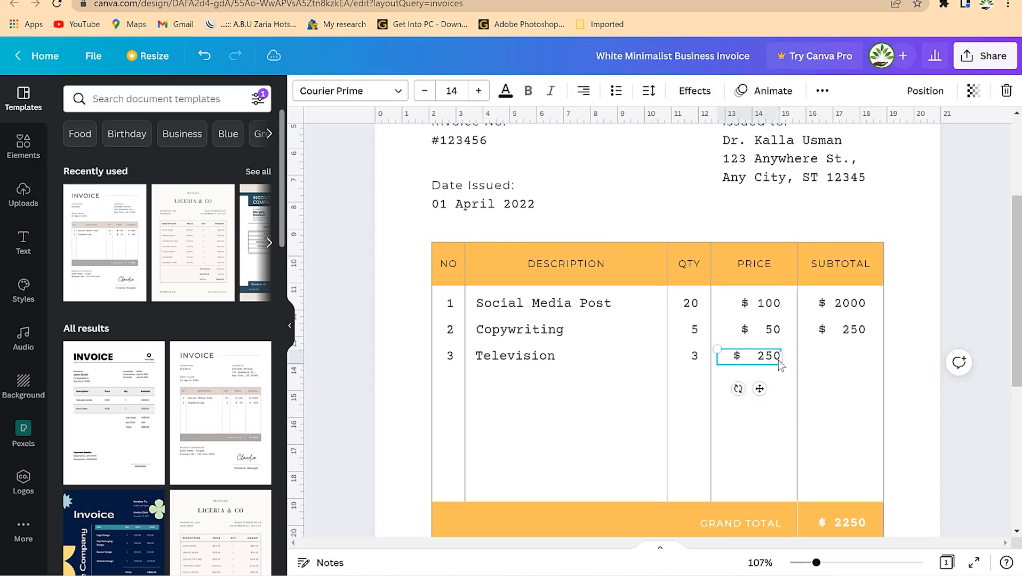
click(854, 337)
click(849, 334)
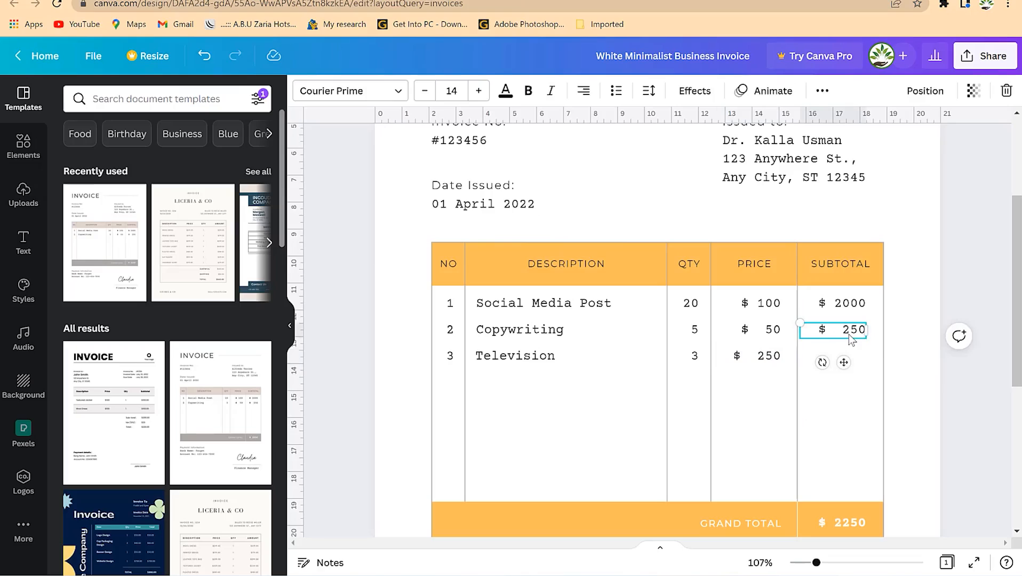
key(ctrl+d)
mouse_move(855, 376)
mouse_down()
mouse_move(845, 398)
mouse_move(847, 389)
mouse_up()
double_click(851, 360)
click(852, 359)
key(BackSpace)
text(750)
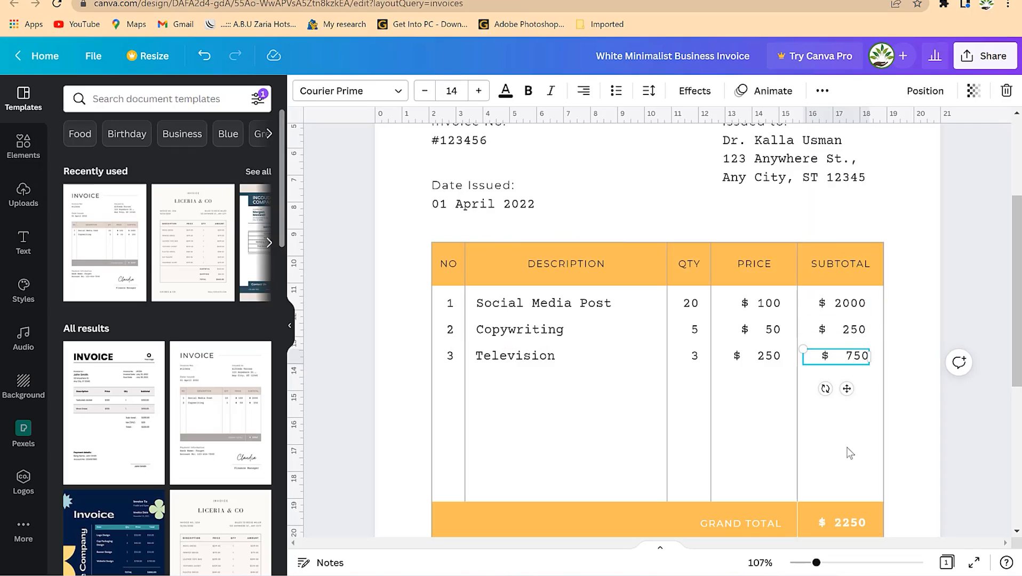
- Change the grand total amount to $ 3000
scroll(880, 333, down, 2)
click(843, 456)
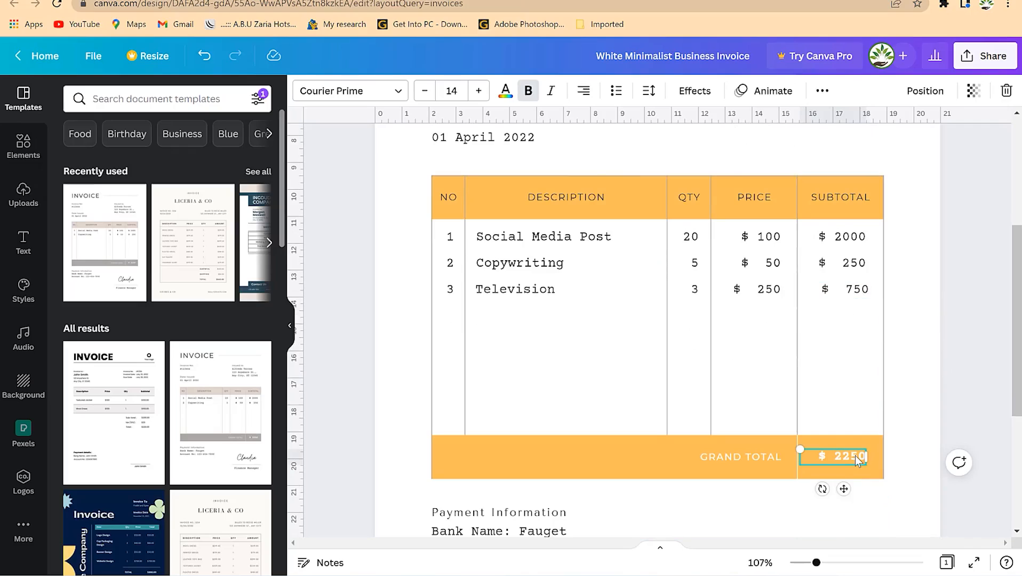
triple_click(855, 456)
click(835, 454)
key(BackSpace)
key(BackSpace)
key(BackSpace)
key(BackSpace)
text(3000)
click(626, 464)
- Delete the script-style signature text above the "Finance Manager" line
scroll(638, 439, down, 5)
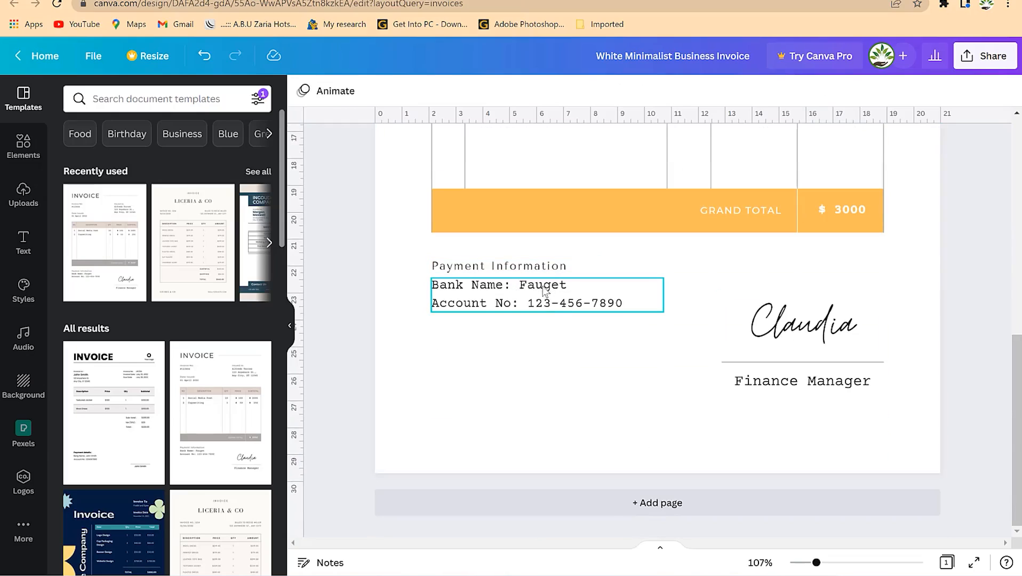
scroll(726, 251, up, 3)
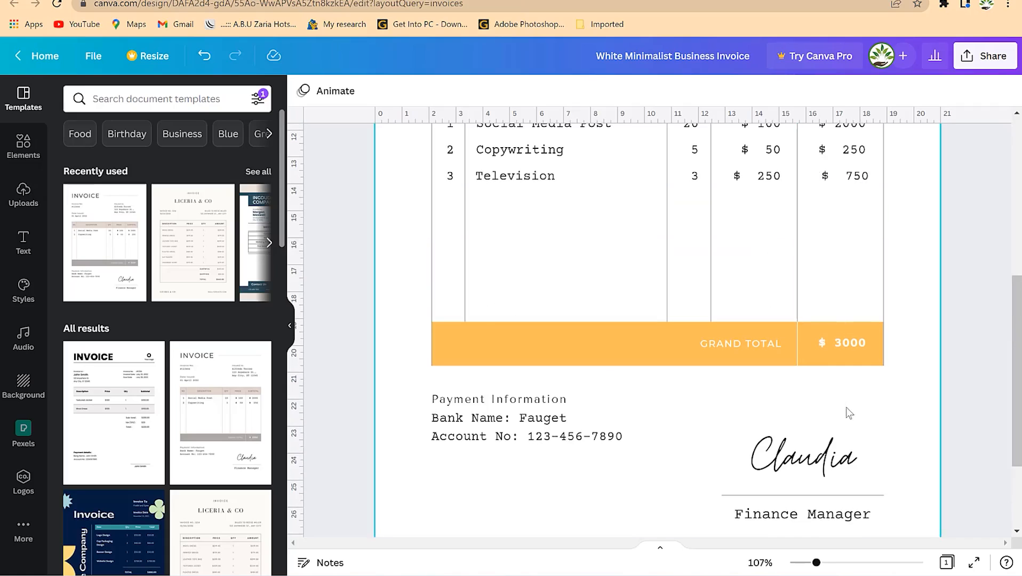
scroll(747, 490, down, 3)
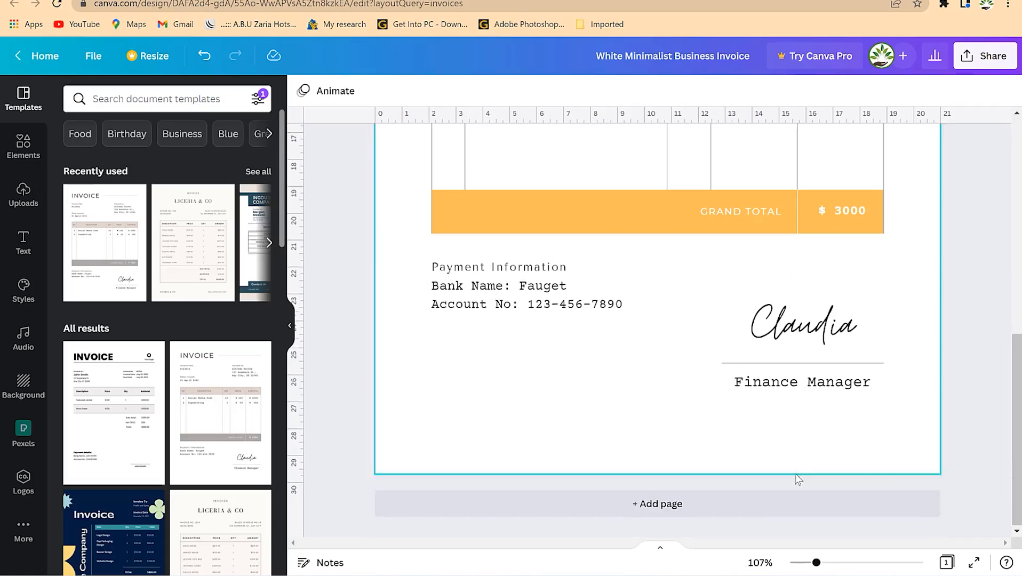
click(821, 389)
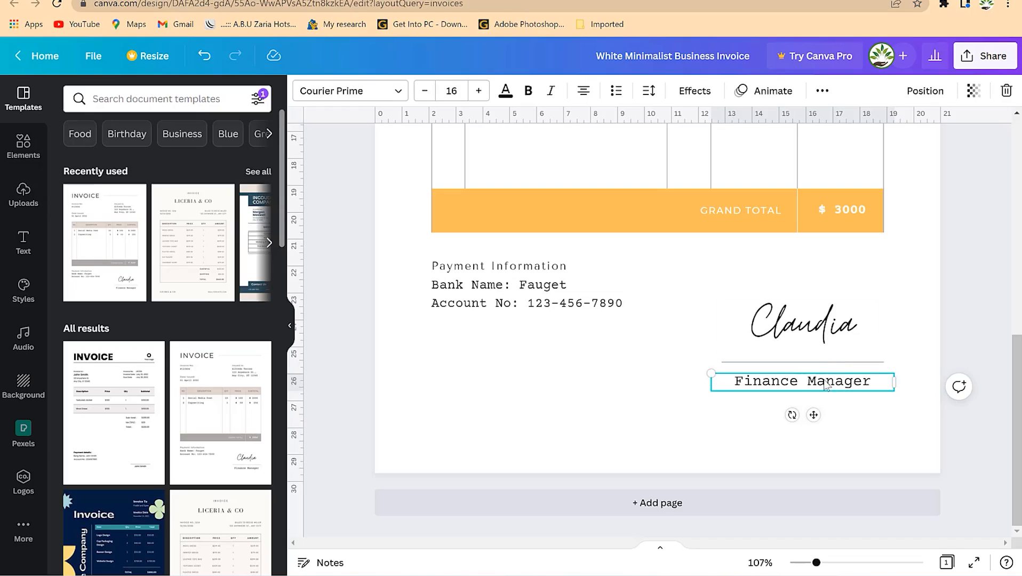
click(806, 319)
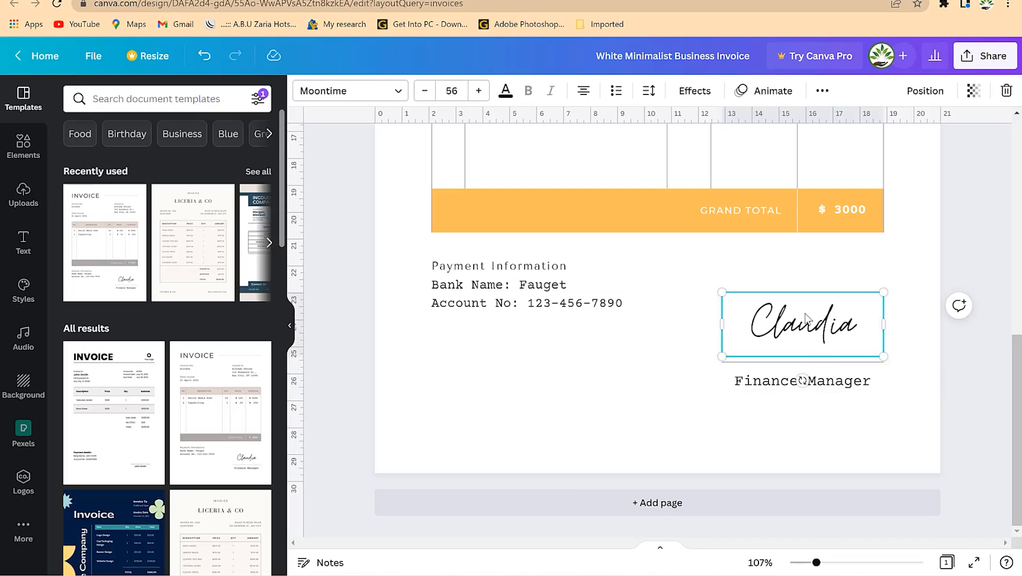
key(Delete)
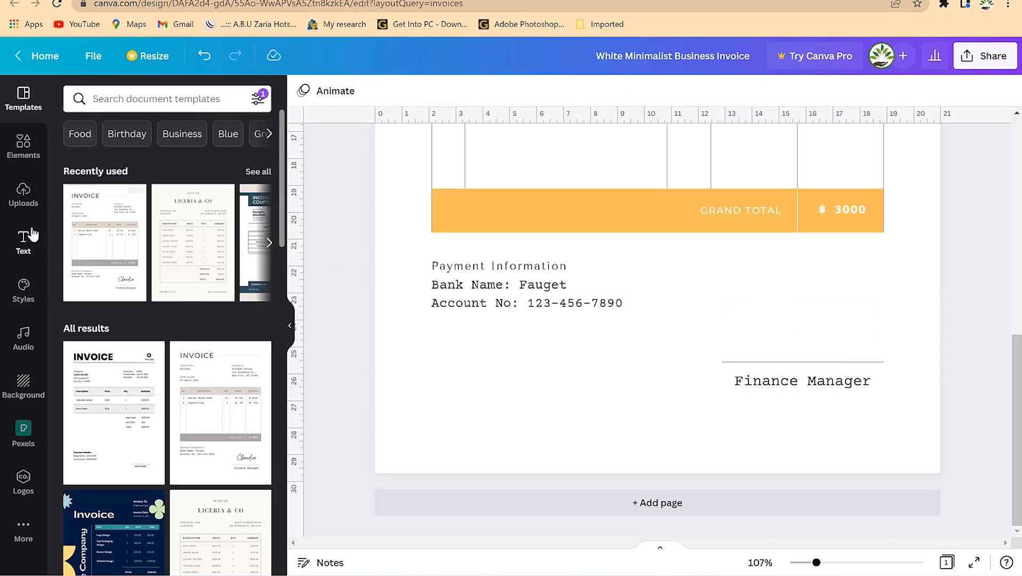
- Insert the uploaded blue handwritten signature image and fit it over the signature line above "Finance Manager"
click(11, 204)
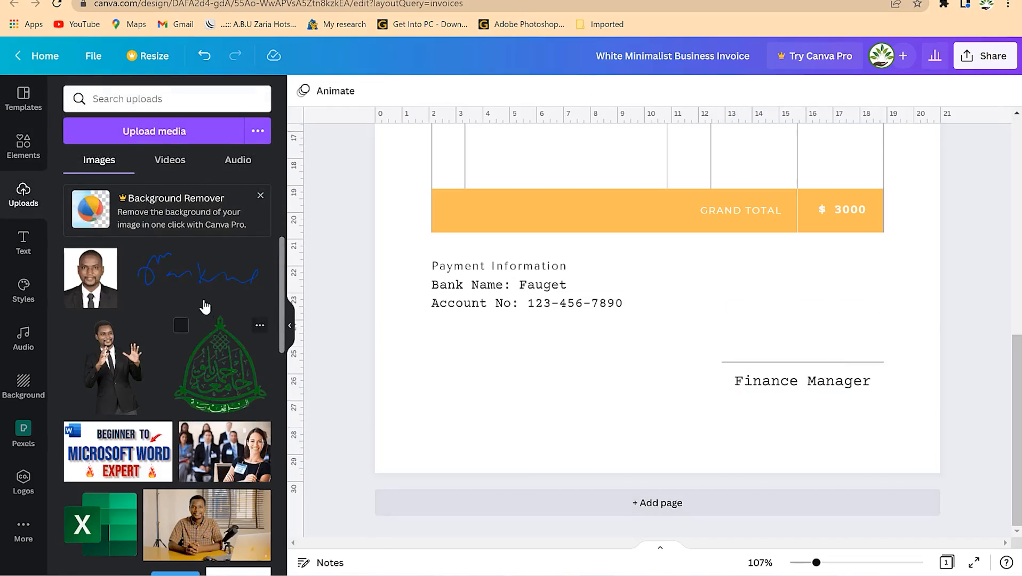
mouse_move(187, 286)
mouse_down()
mouse_move(264, 323)
mouse_move(529, 372)
mouse_move(662, 308)
mouse_move(645, 267)
mouse_move(648, 302)
mouse_up()
drag(580, 383, 788, 294)
drag(845, 261, 773, 337)
click(805, 252)
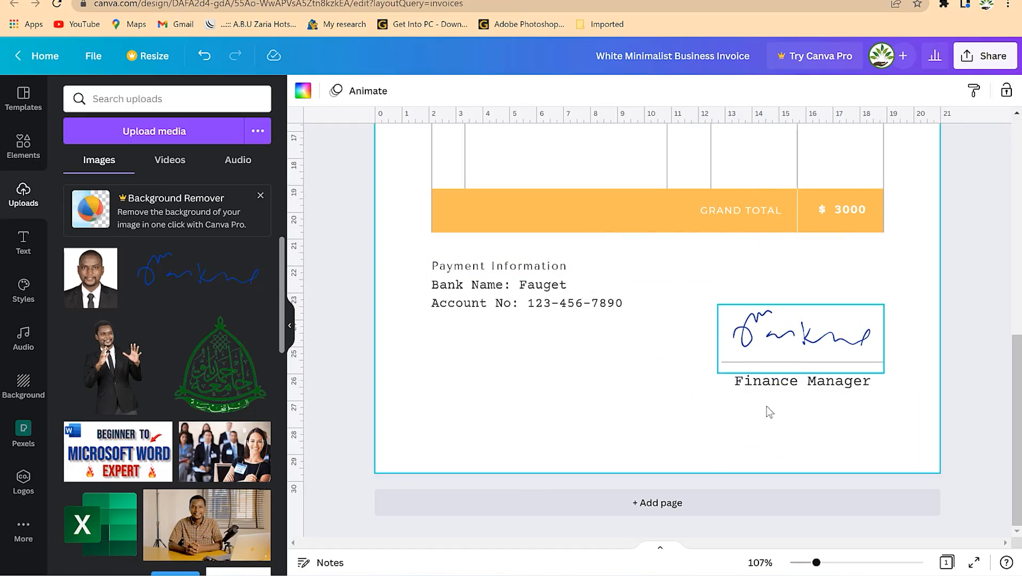
- Review the whole invoice page at 57% zoom, from the heading and item table down to the signature
drag(816, 563, 802, 563)
scroll(847, 339, down, 3)
scroll(844, 338, up, 3)
scroll(839, 341, down, 1)
scroll(837, 338, down, 6)
scroll(837, 338, up, 7)
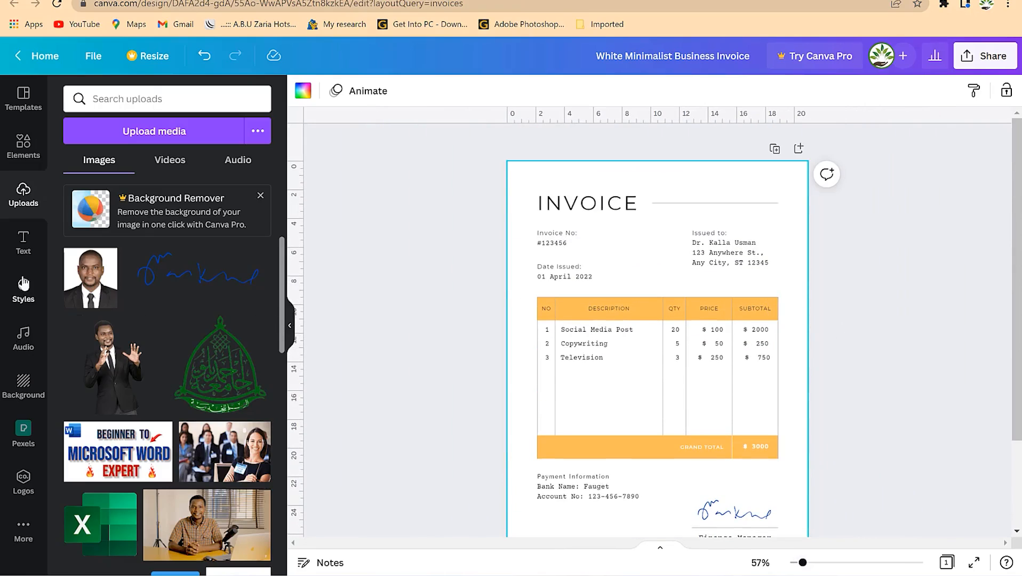
- Open the library of graphic elements for the invoice design
click(24, 150)
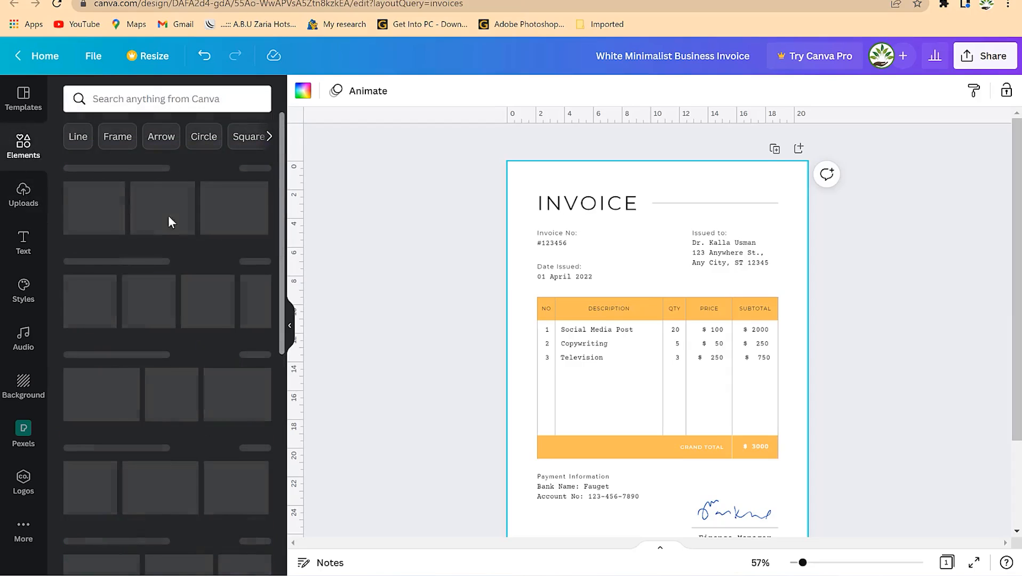